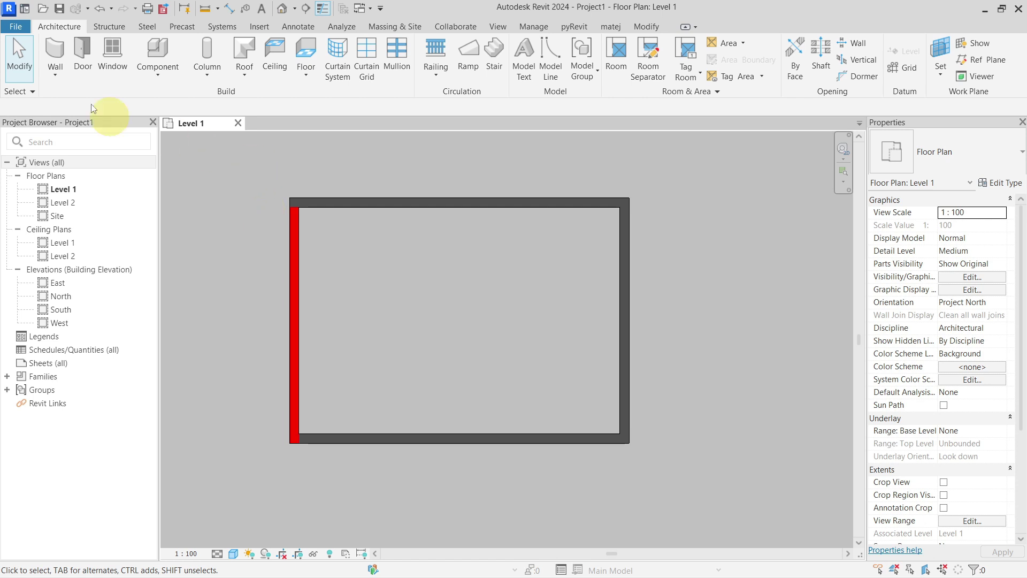
- Start a DWG export of the plan and open its detailed export setup
left_click(12, 27)
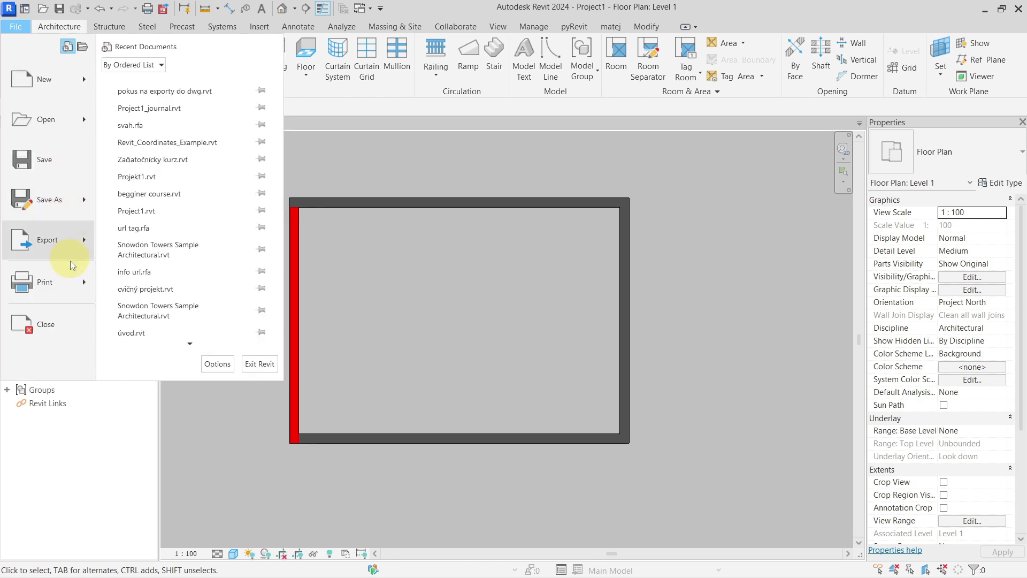
left_click(71, 251)
mouse_move(252, 86)
left_click(288, 78)
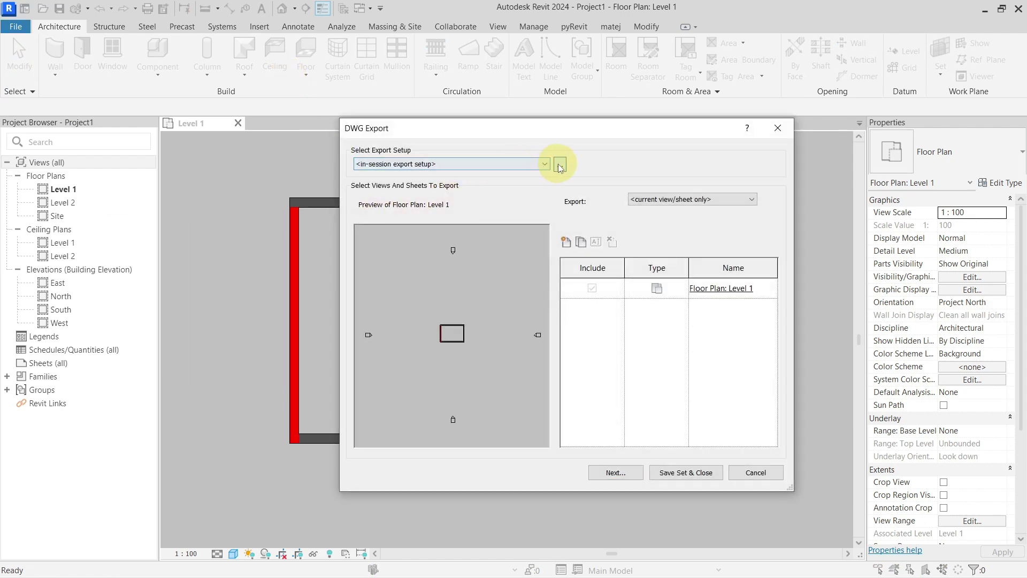
left_click(560, 164)
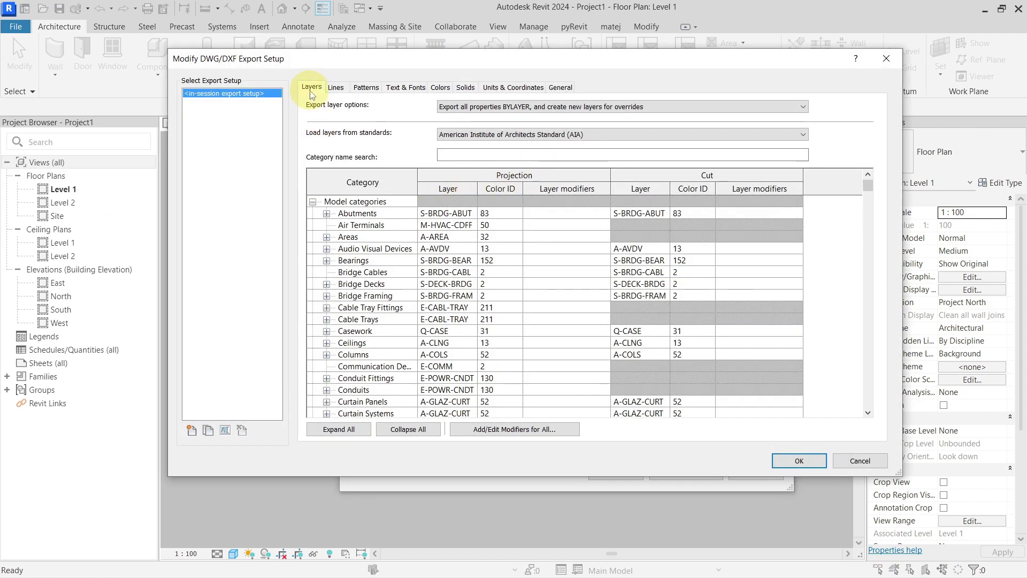
- Review the Patterns and Lines mappings, then close the setup and export without changes
left_click(362, 89)
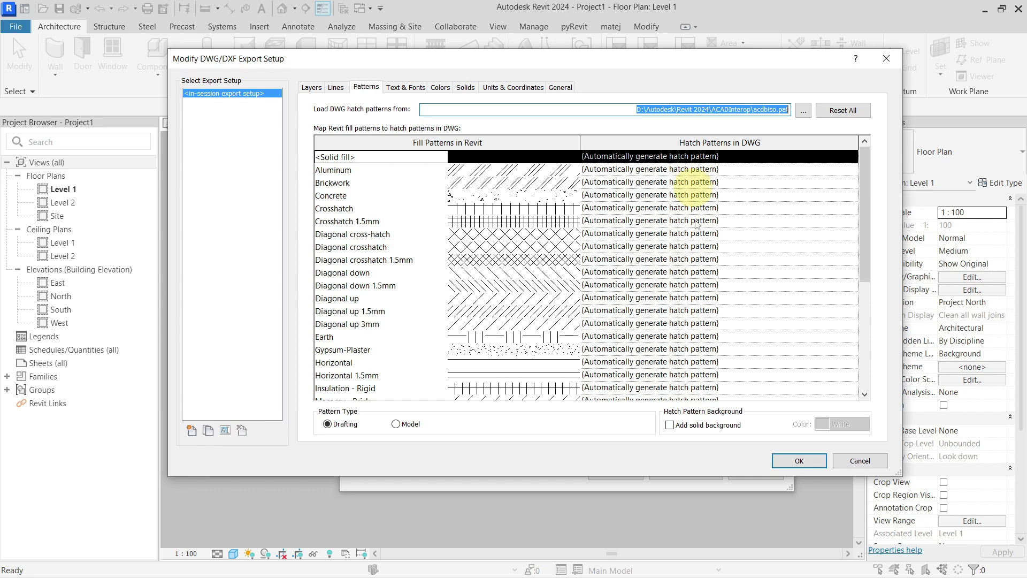
mouse_move(862, 241)
left_mouse_down()
mouse_move(861, 379)
mouse_move(855, 210)
left_mouse_up()
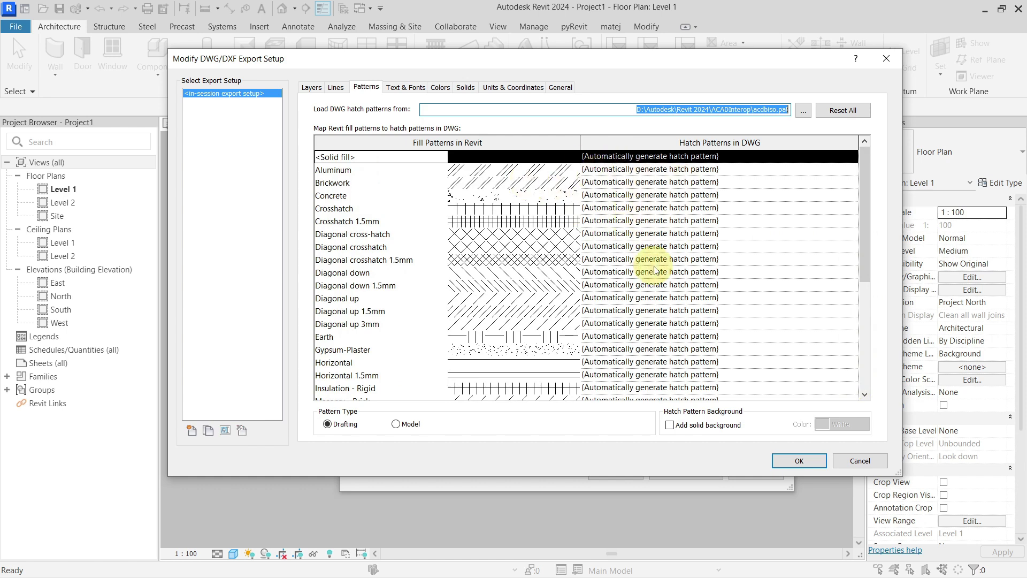
left_click(337, 88)
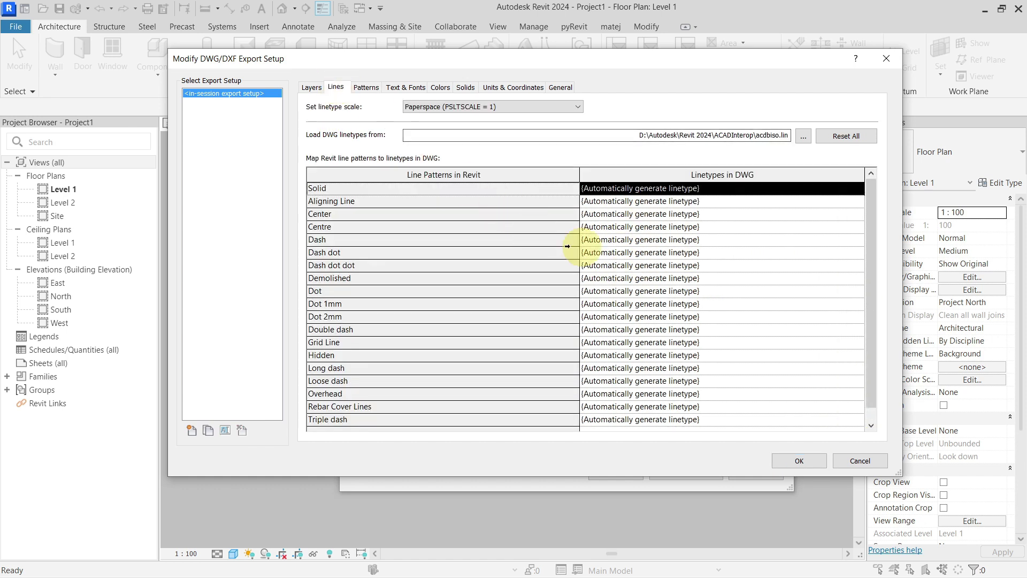
mouse_move(872, 277)
left_mouse_down()
mouse_move(871, 355)
mouse_move(870, 274)
left_mouse_up()
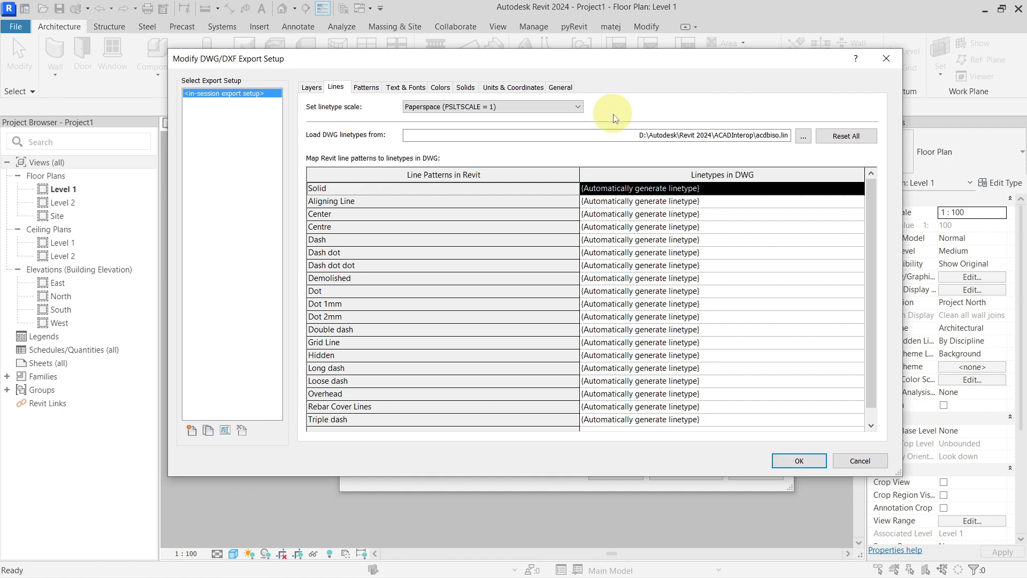
key("Return")
key("Escape")
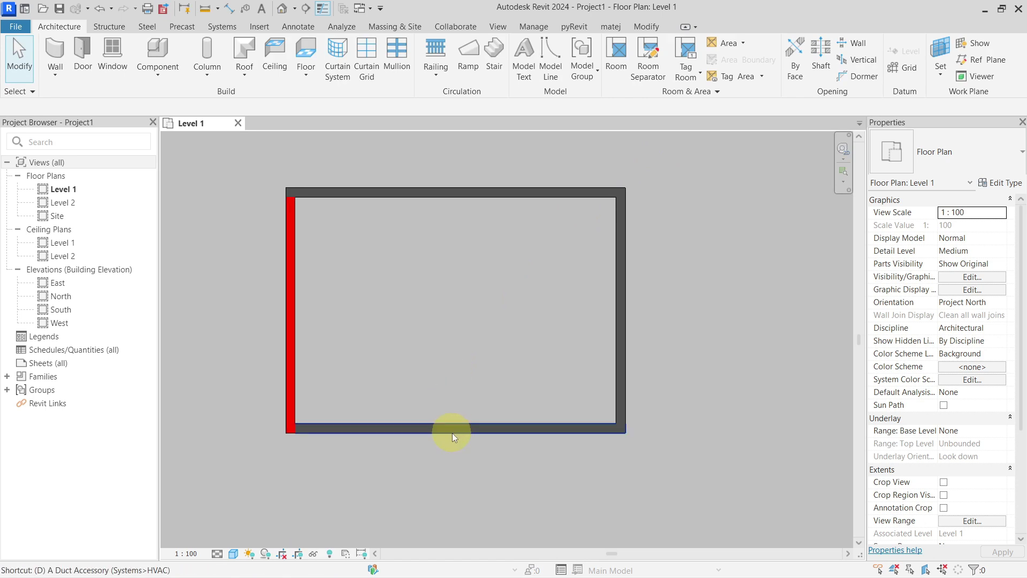
- Draw an 8300.0-long horizontal Hidden detail line beneath the bottom wall using DL
key("d")
key("l")
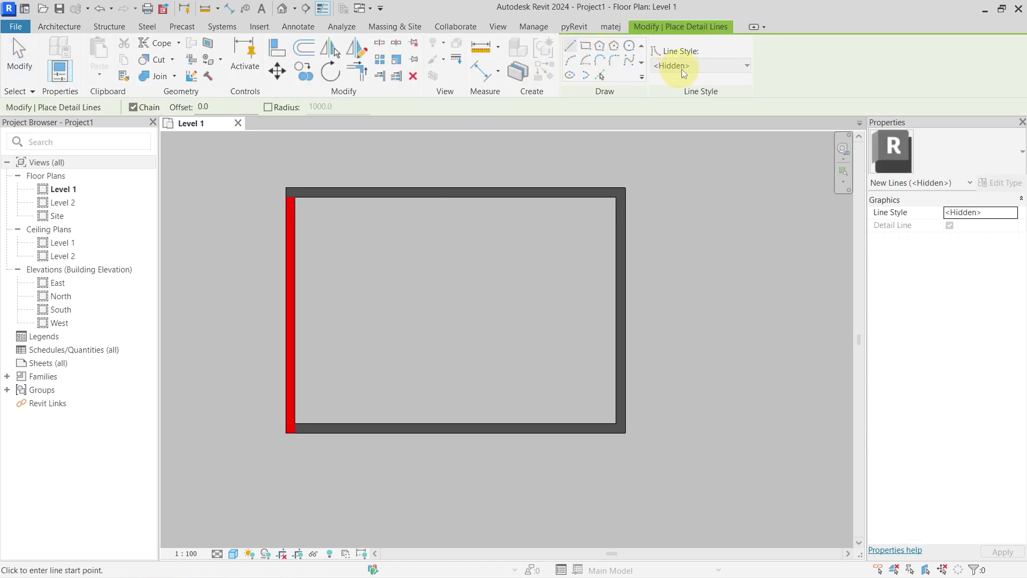
left_click(683, 66)
left_click(708, 140)
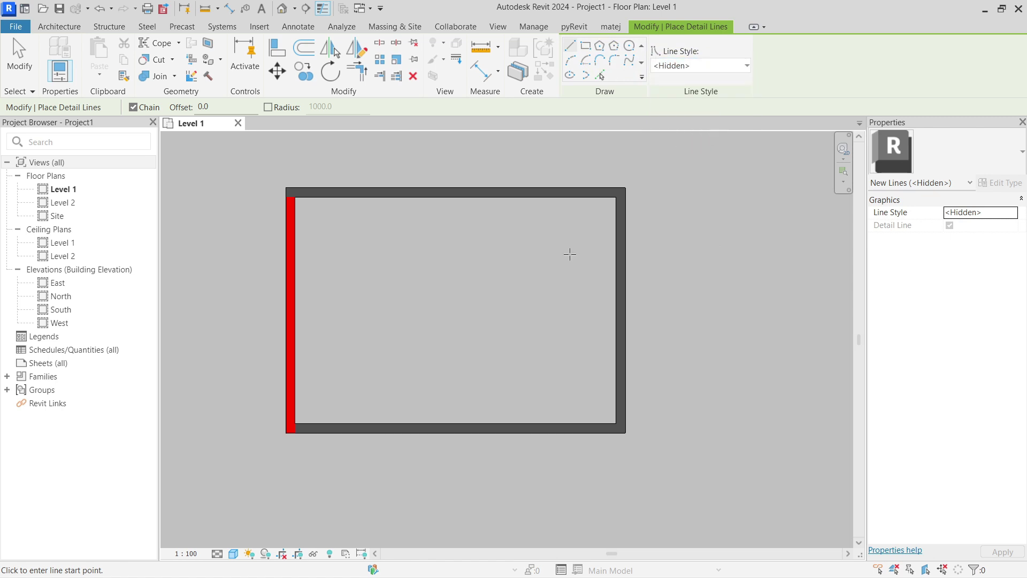
left_click(296, 475)
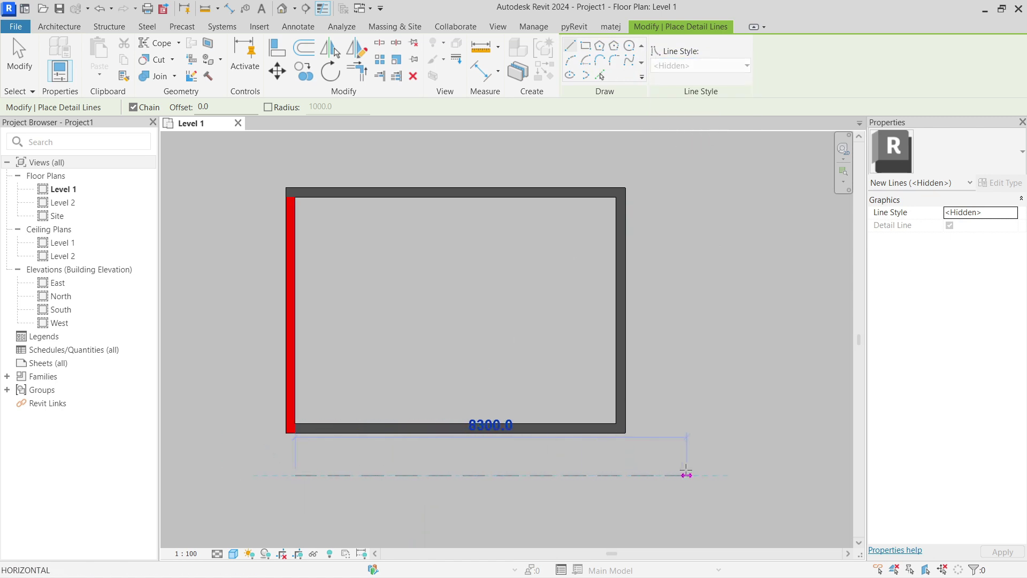
left_click(685, 475)
key("Escape")
key("Escape")
middle_click_drag(524, 477, 491, 422)
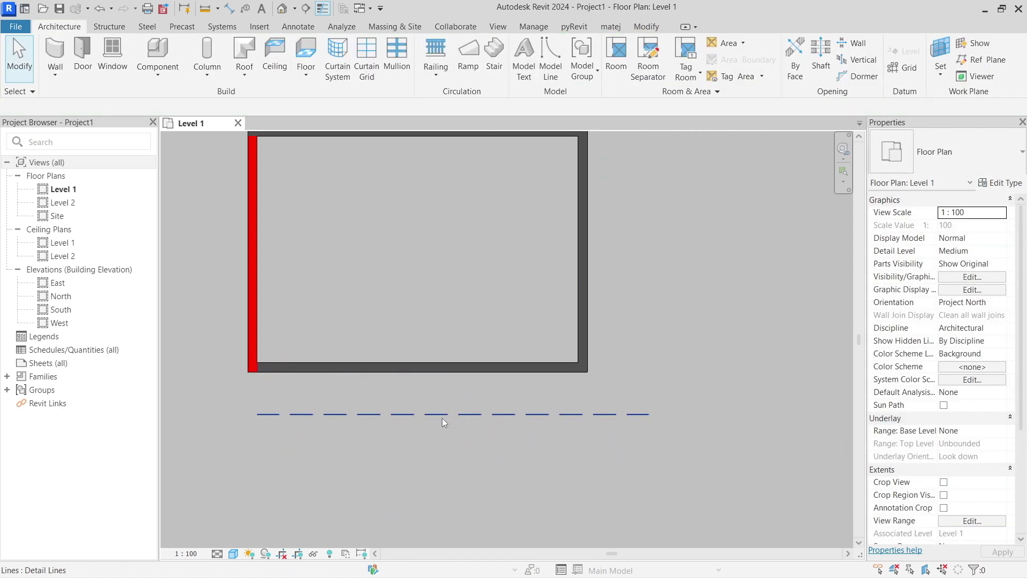
scroll(441, 419, "up", 1)
middle_click_drag(416, 405, 429, 480)
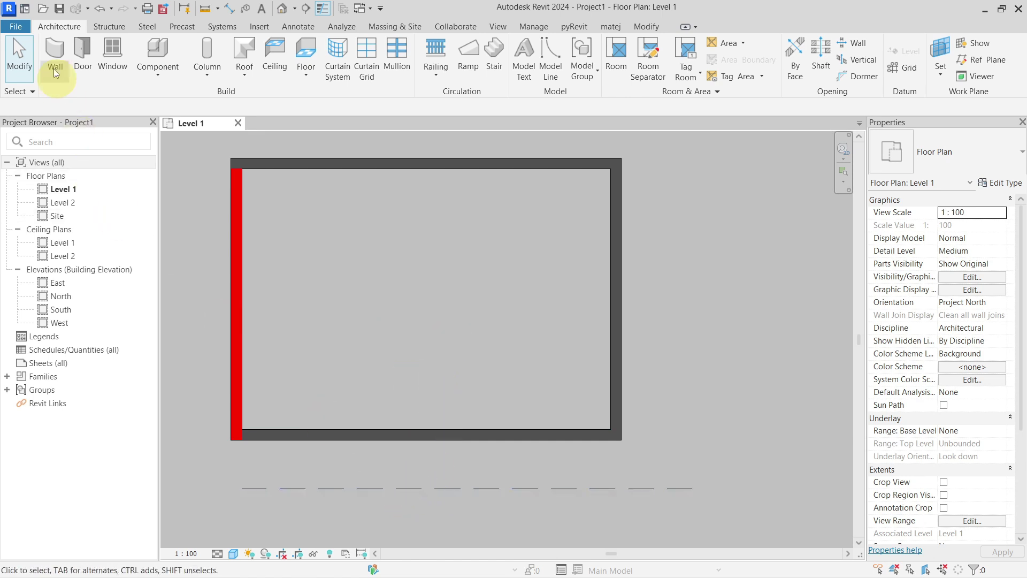
- Start a new DWG export of the plan and open its export setup
left_click(16, 27)
mouse_move(59, 246)
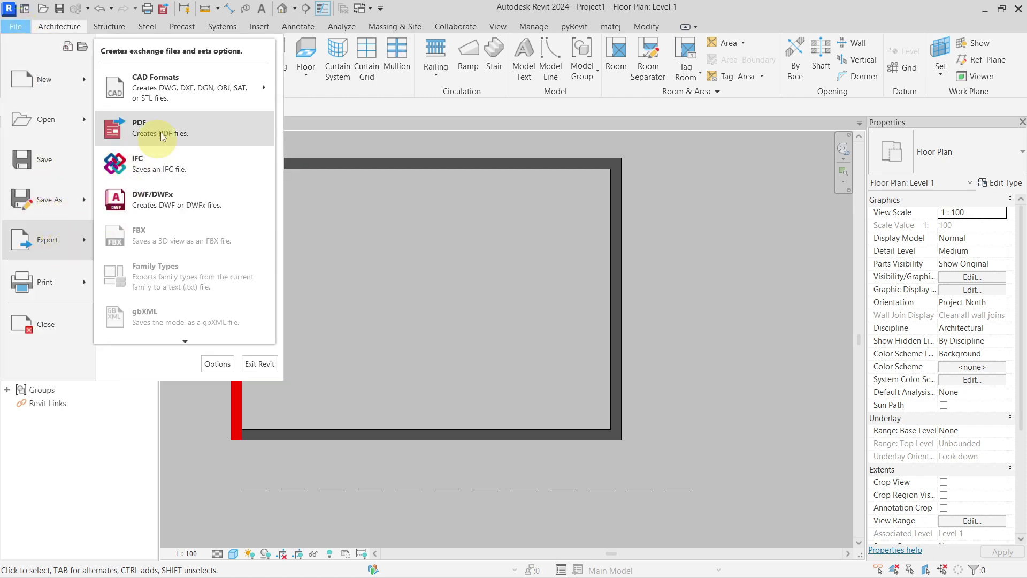
mouse_move(214, 88)
left_click(301, 76)
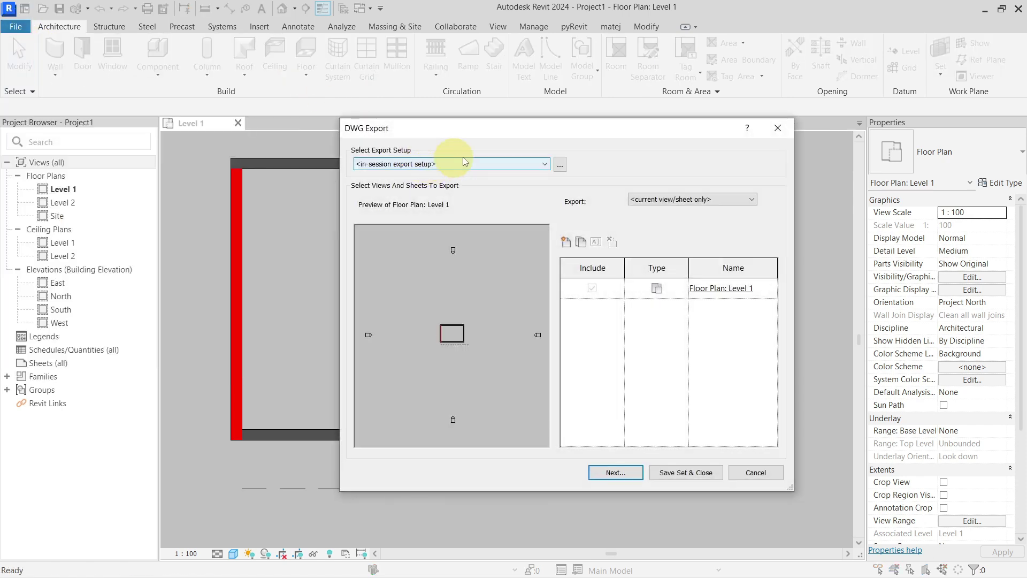
left_click(560, 165)
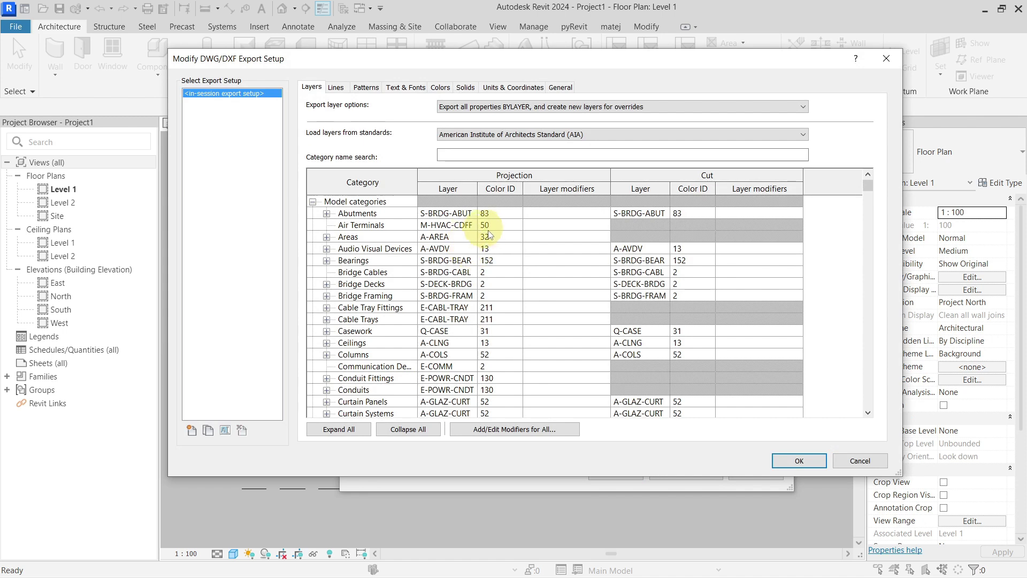
- On the Lines tab, set linetype scale to Modelspace (PSLTSCALE = 0) and confirm
left_click(336, 88)
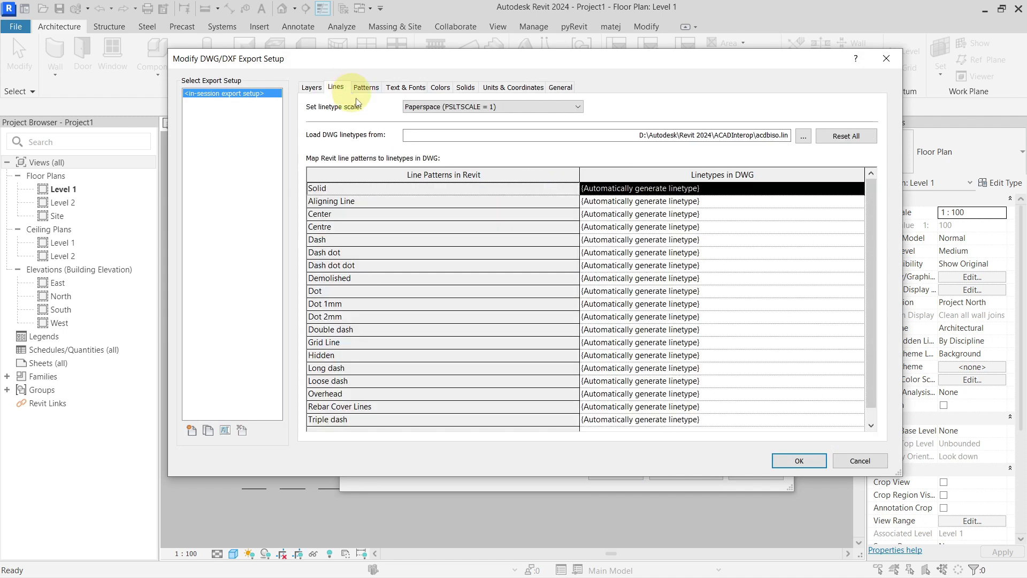
left_click(414, 109)
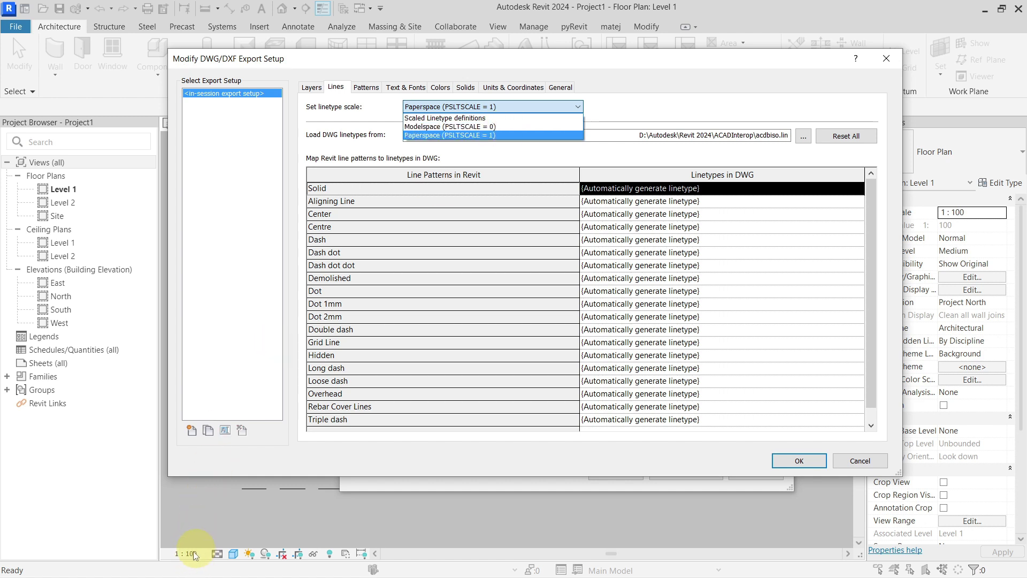
left_click(515, 126)
left_click(778, 462)
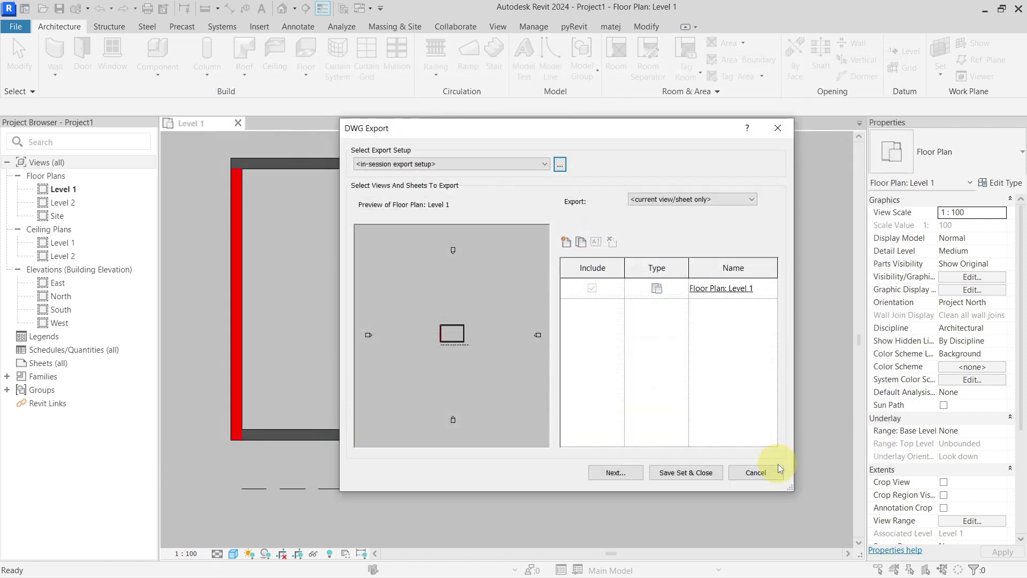
left_click(619, 474)
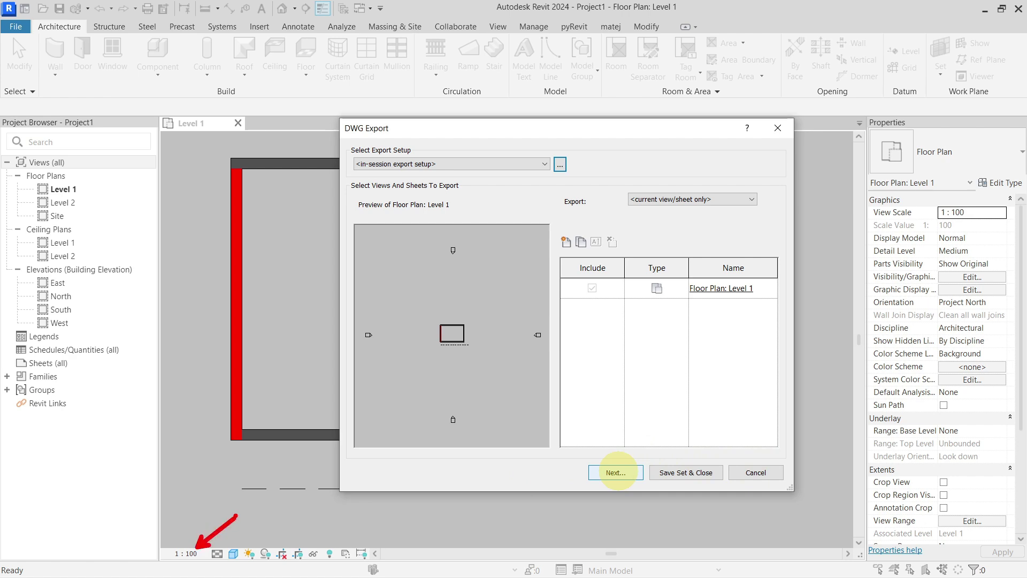
- Save the export as Project1 - Floor Plan - Level 1_4.dwg
left_click(615, 472)
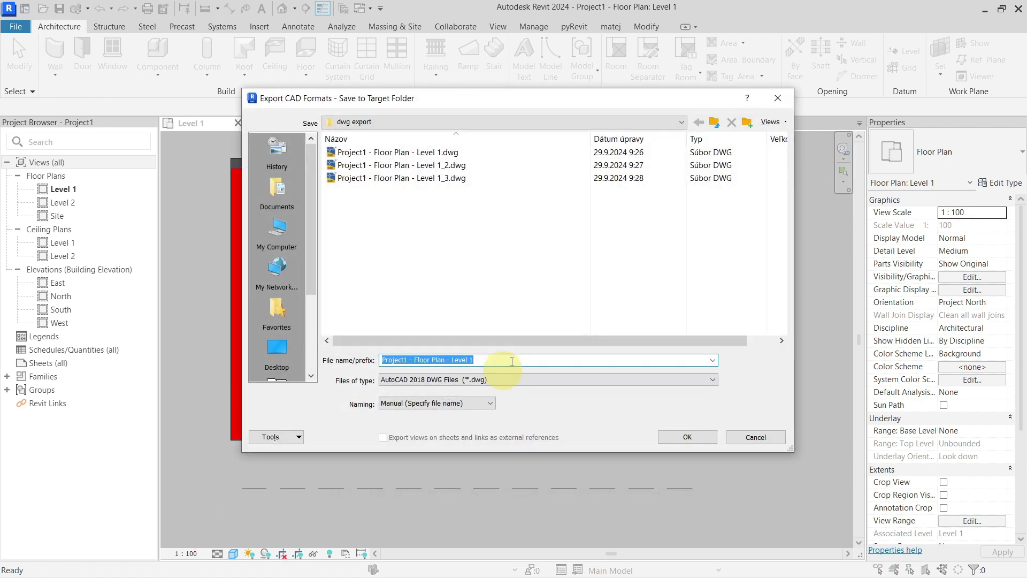
left_click(513, 358)
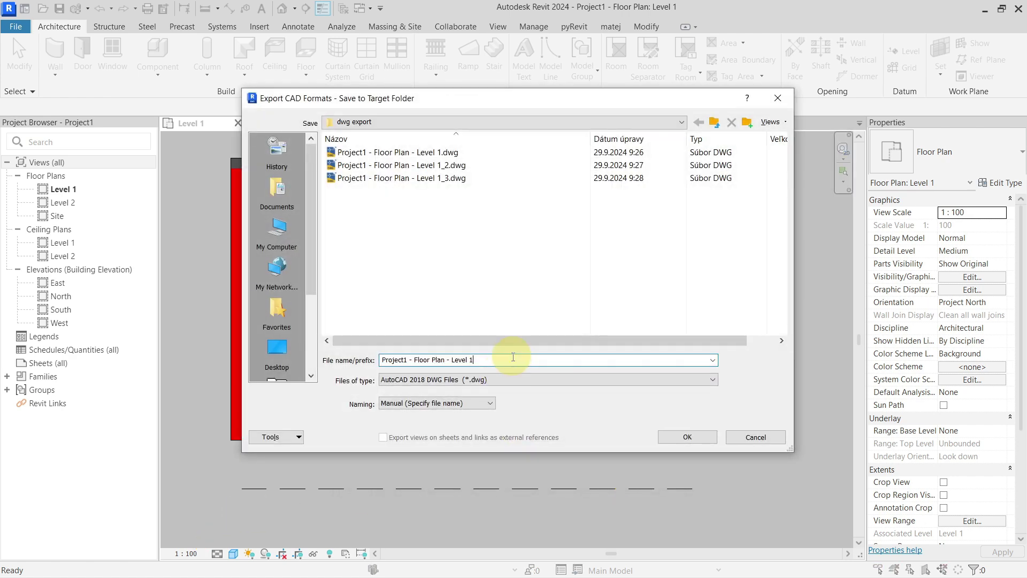
type("_4")
left_click(687, 437)
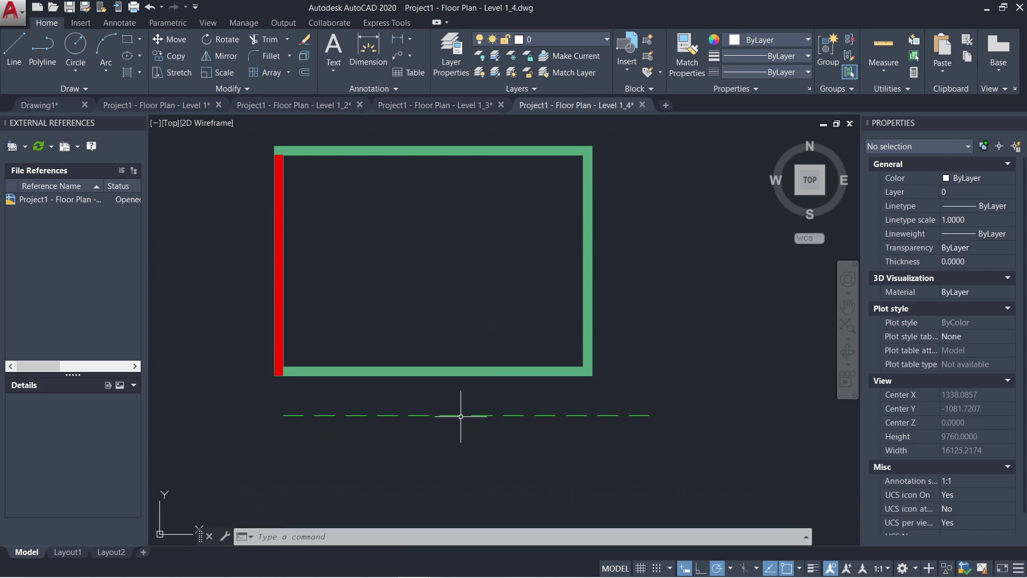
- Open AutoCAD's Linetype Manager with LINETYPE to inspect the exported linetypes
type("LINE")
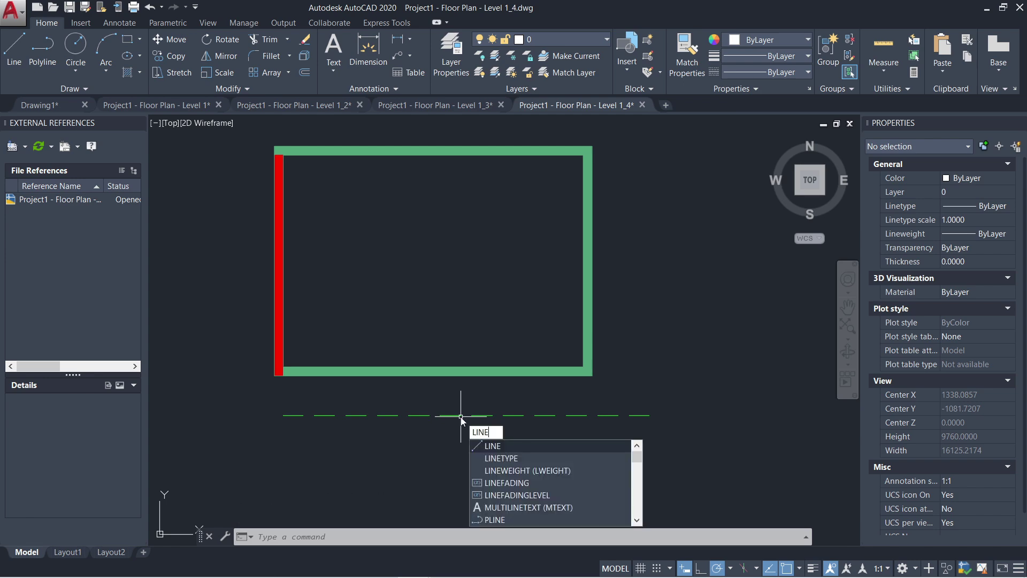
left_click(461, 416)
type("TYPE")
key("Return")
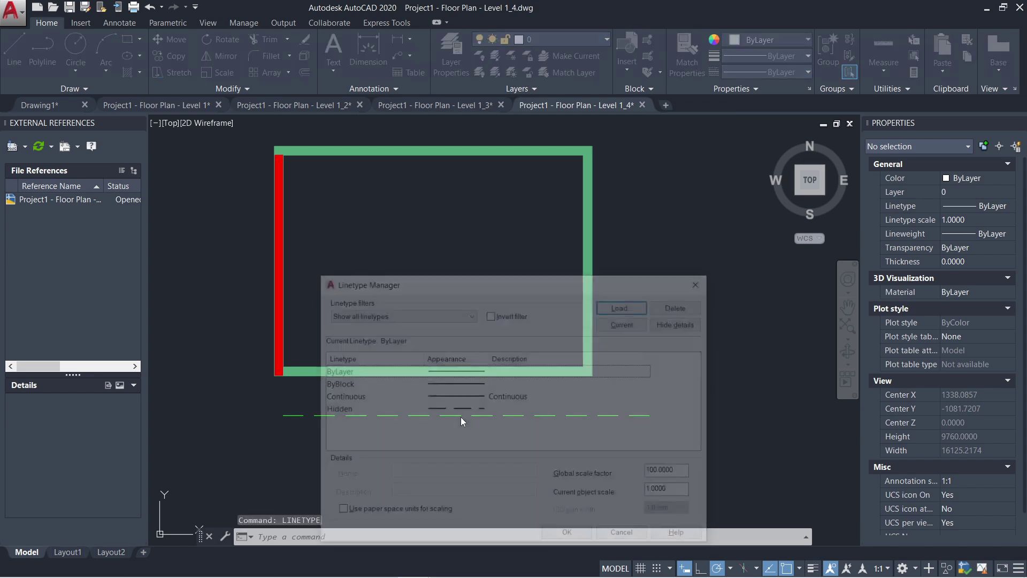
left_click_drag(541, 282, 460, 142)
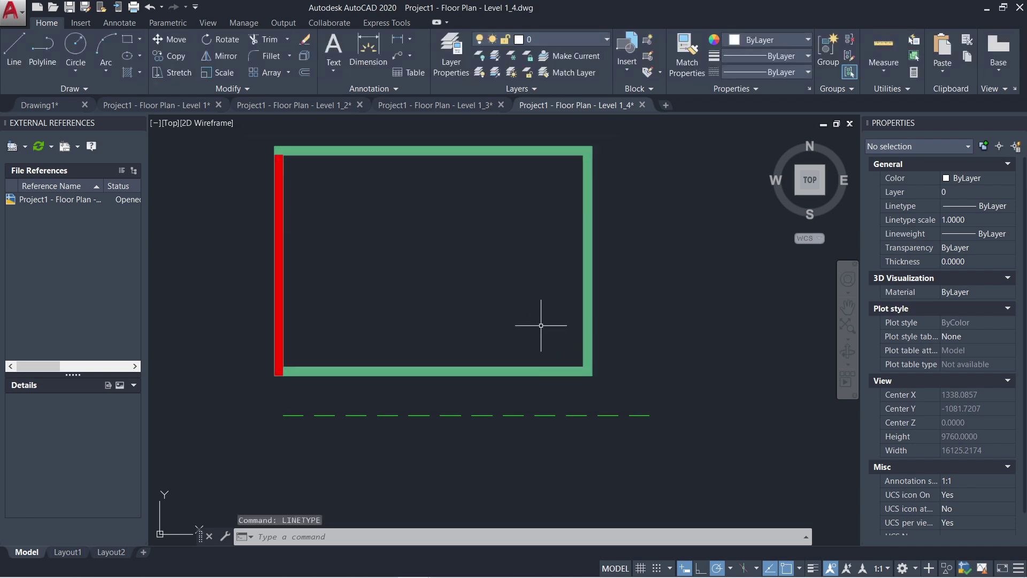
- Check that PSLTSCALE reads 0, then return to Revit's File menu
type("pls")
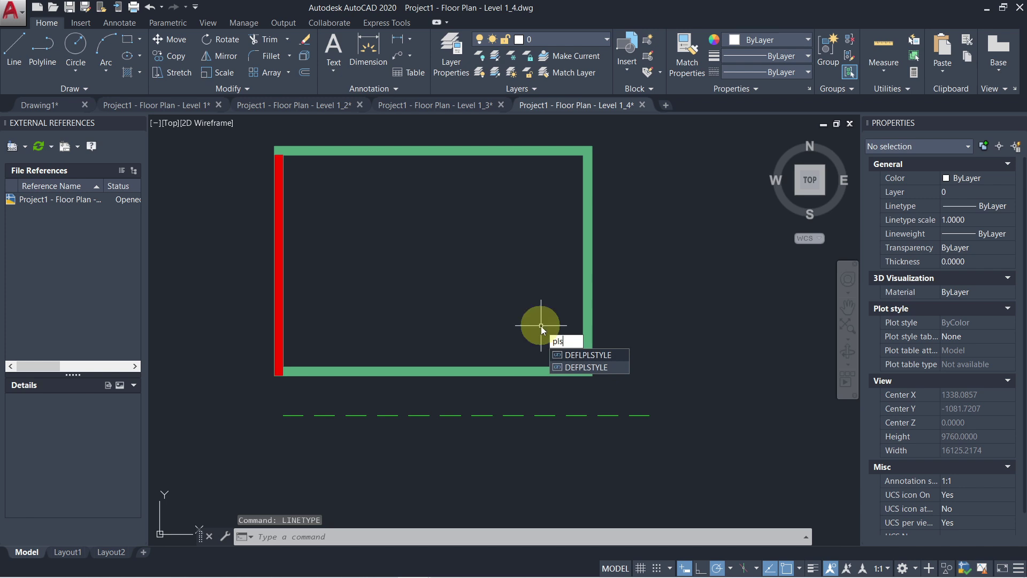
key("BackSpace")
type("sl")
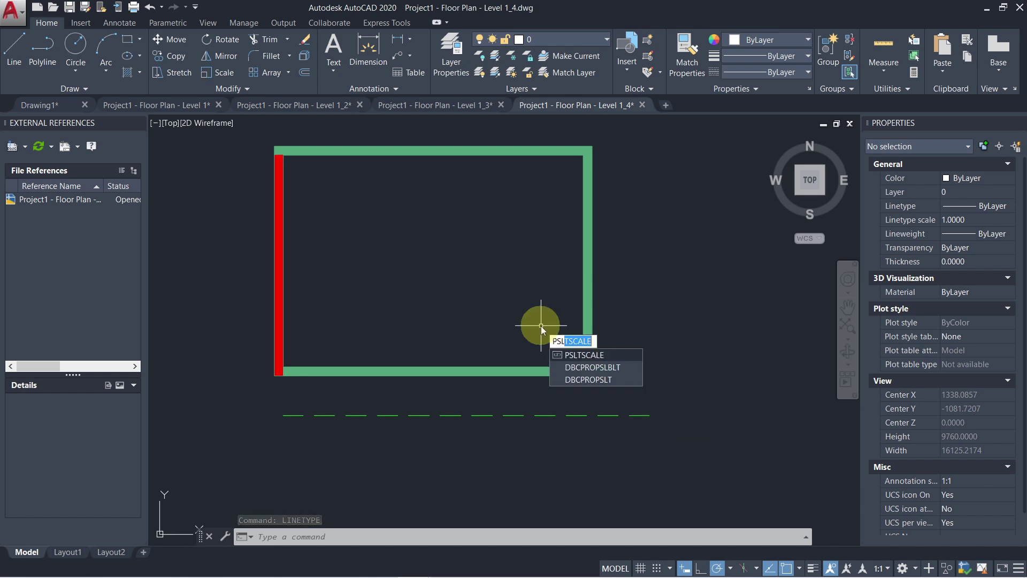
key("Return")
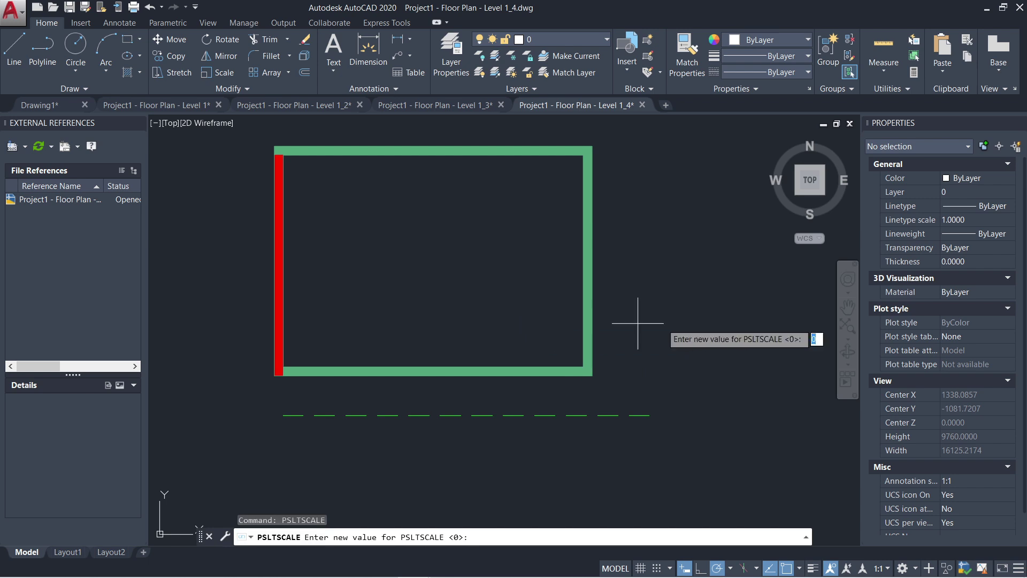
key("Escape")
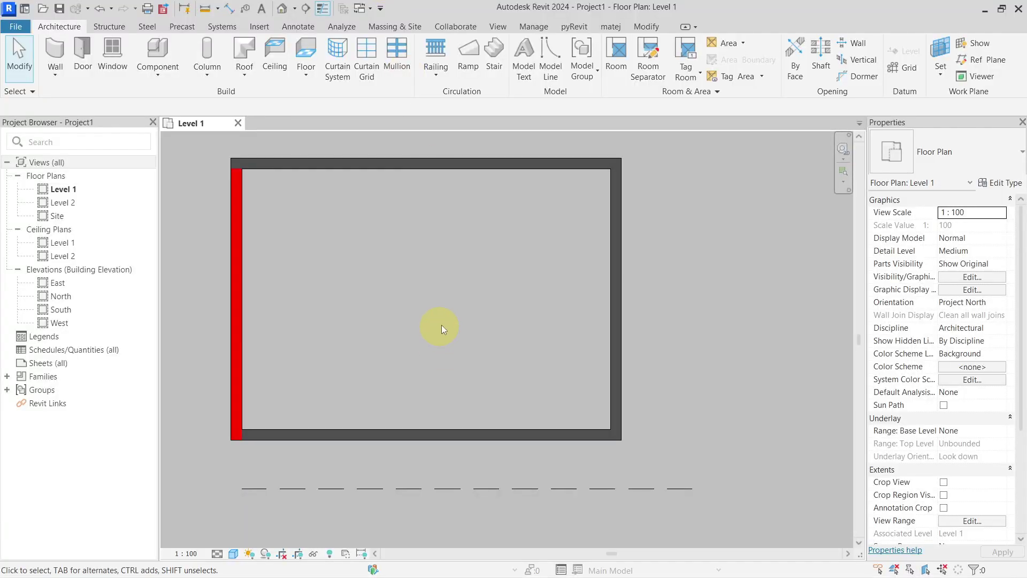
left_click(15, 26)
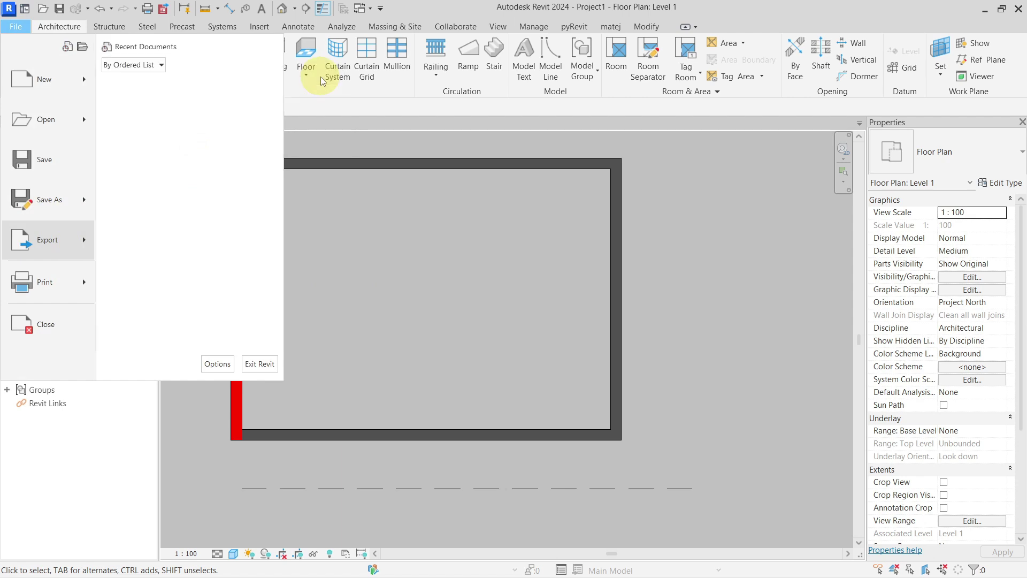
- In the DWG export setup, keep linetype scale at Paperspace (PSLTSCALE = 1)
left_click(412, 146)
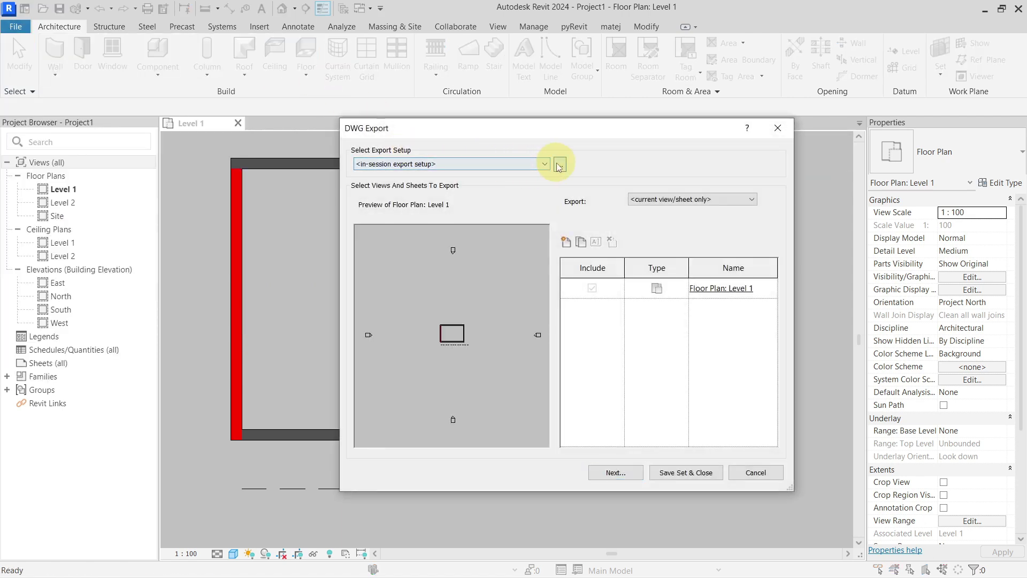
left_click(559, 164)
left_click(336, 87)
left_click(452, 107)
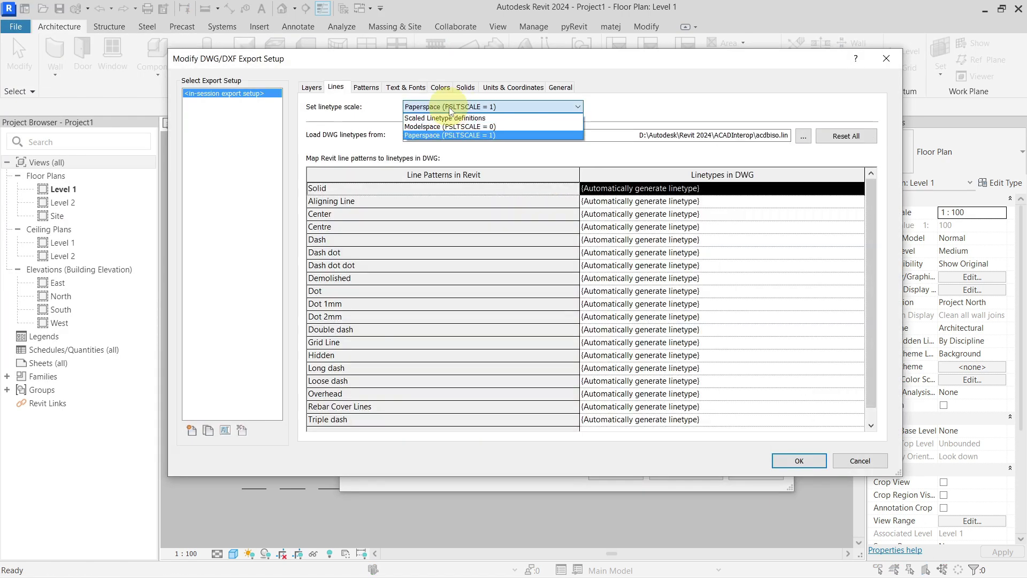
left_click(451, 135)
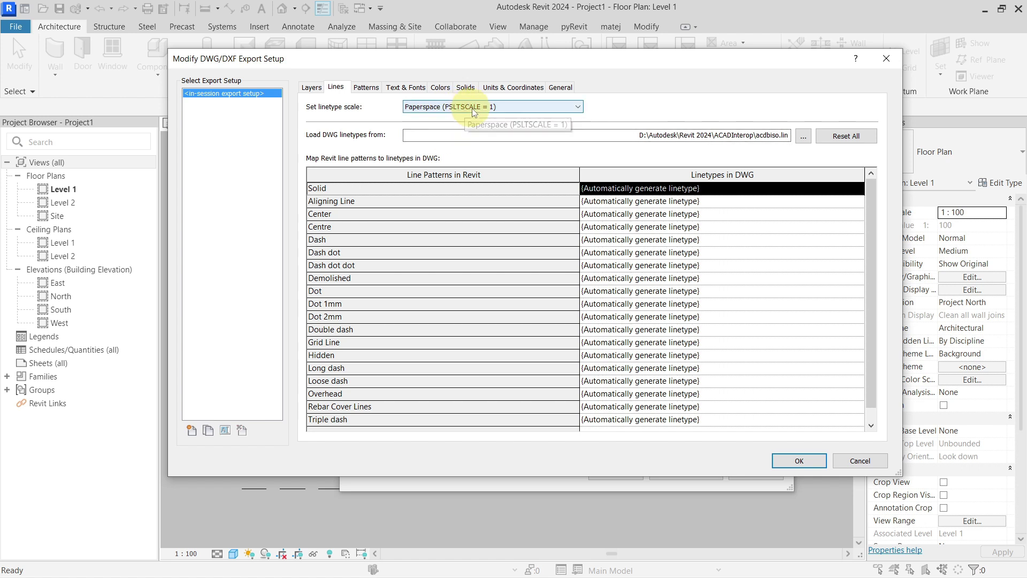
left_click(798, 461)
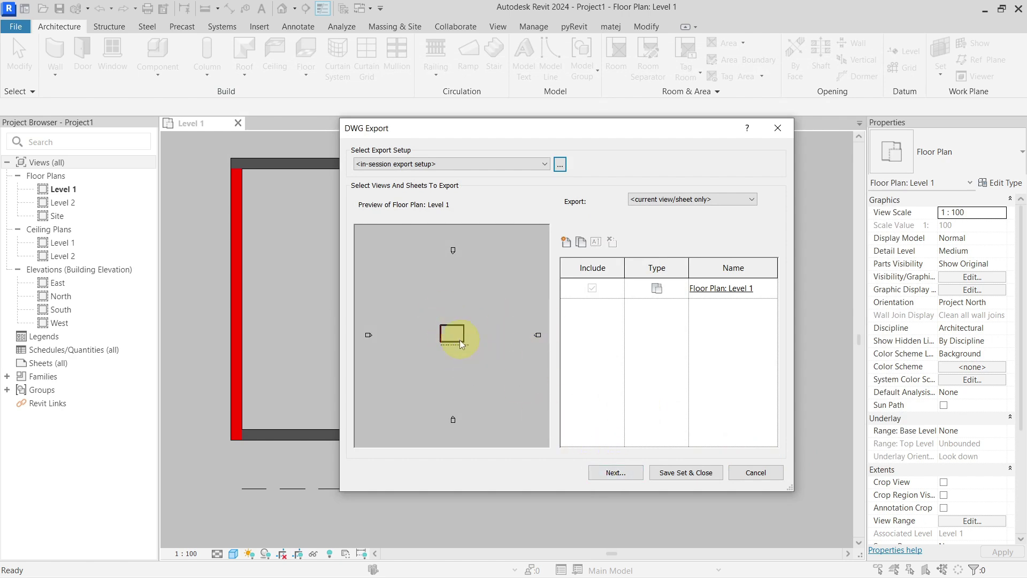
- Export the plan as Project1 - Floor Plan - Level 1_5.dwg
left_click(601, 472)
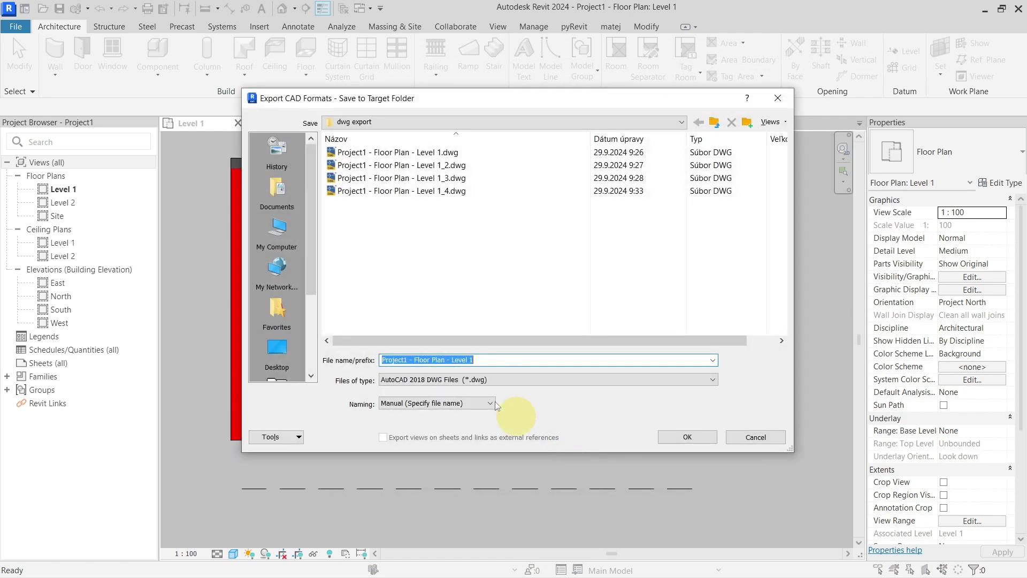
left_click(490, 357)
type("_4.dwg")
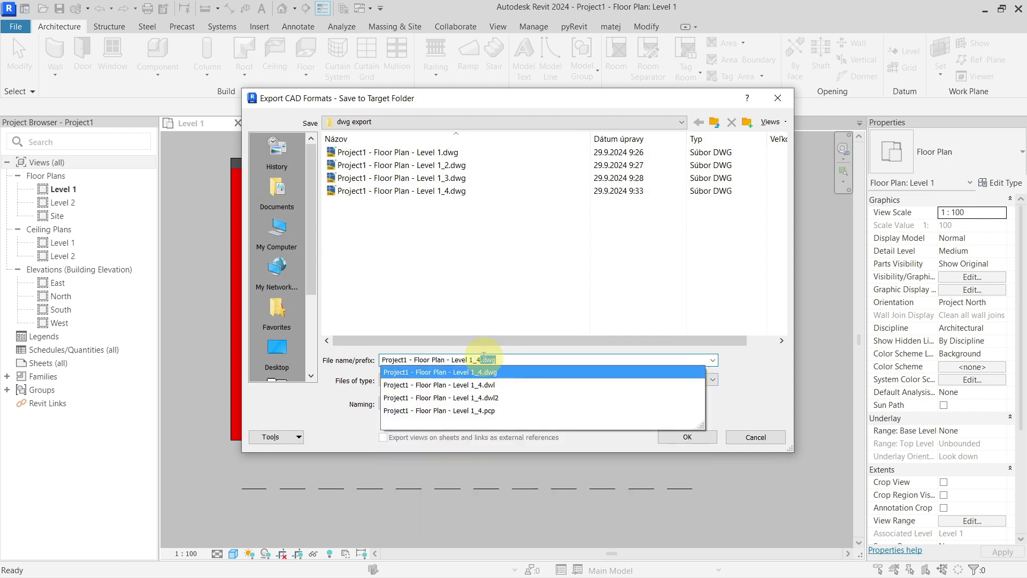
left_click_drag(477, 360, 528, 360)
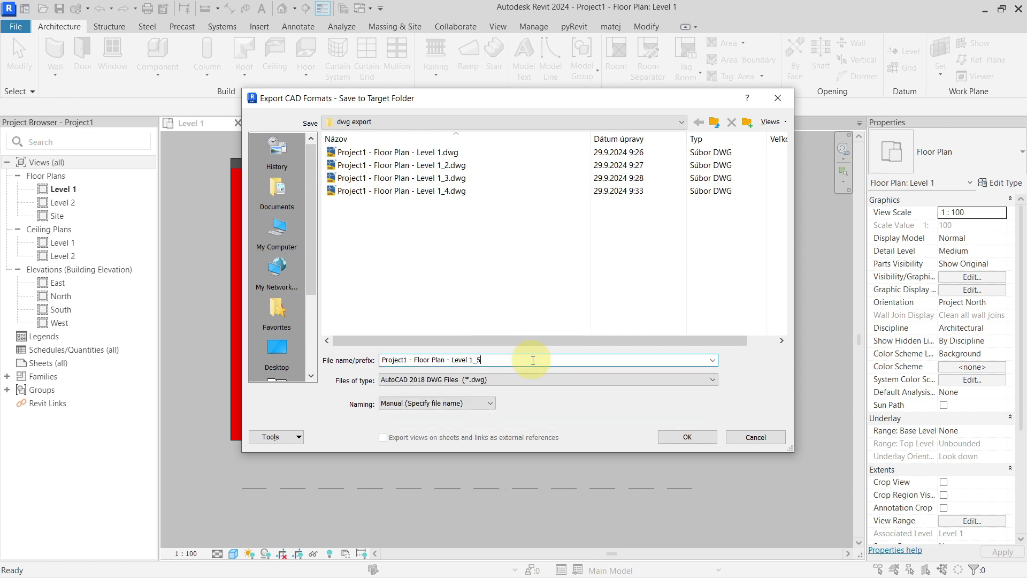
left_click(679, 436)
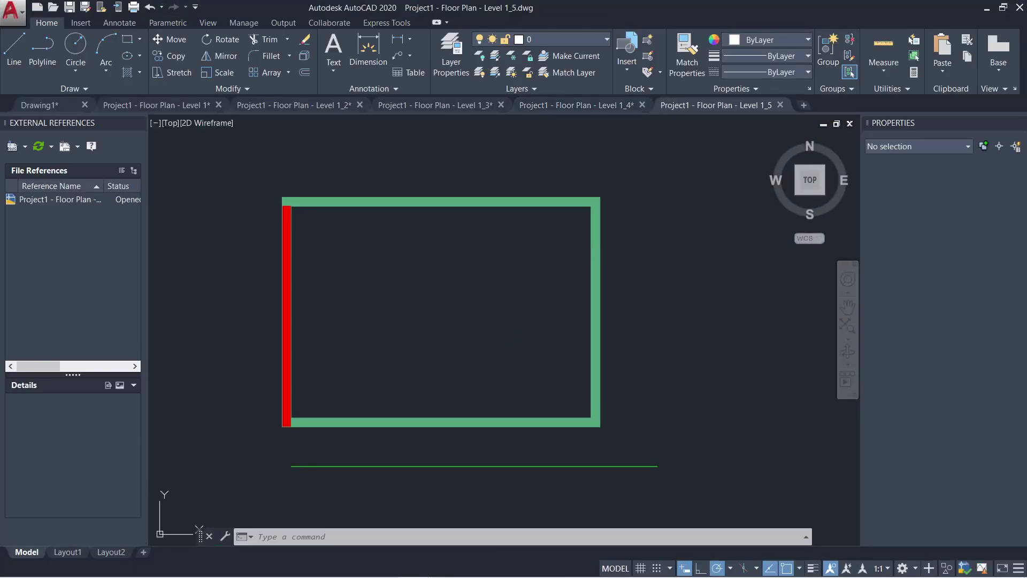
- Select the bottom line and zoom in to inspect whether it shows dashes
left_click(507, 424)
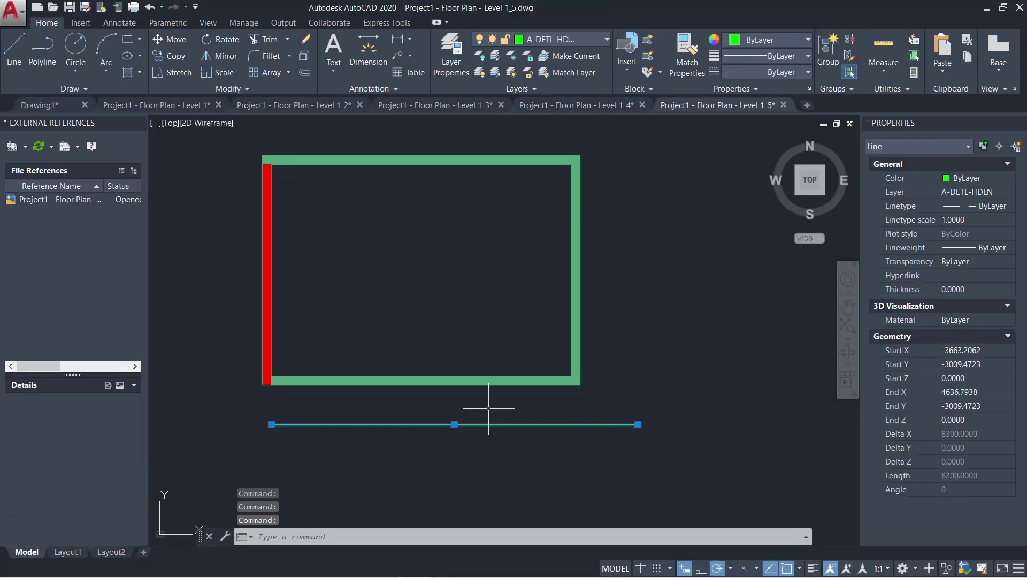
key("Escape")
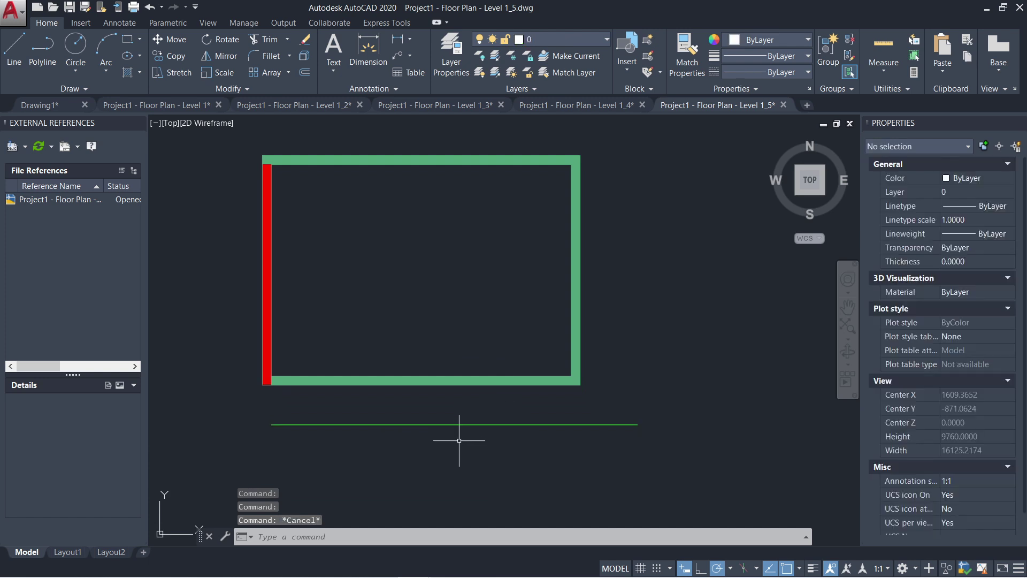
scroll(633, 432, "up", 20)
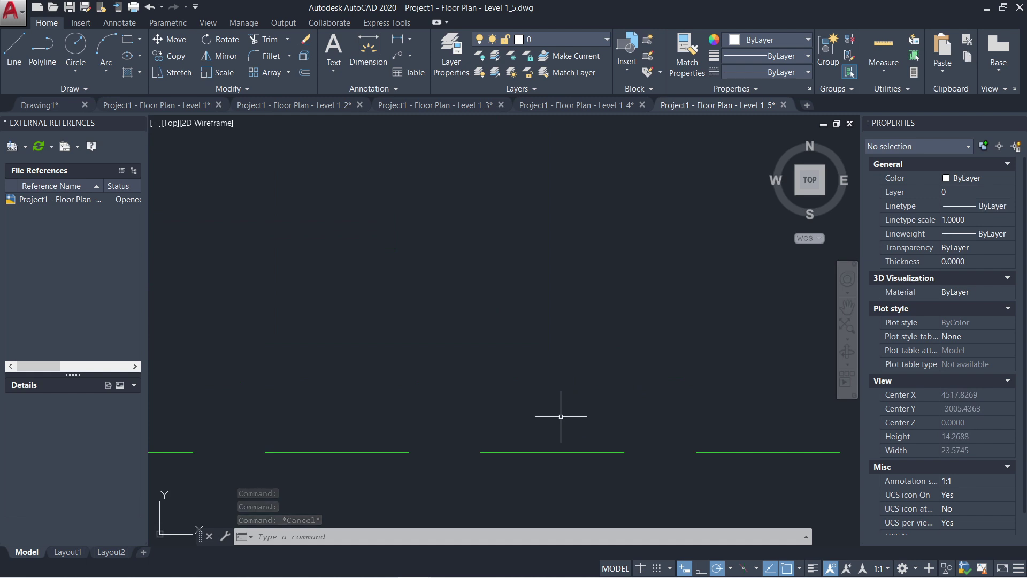
scroll(557, 428, "down", 4)
scroll(537, 442, "down", 18)
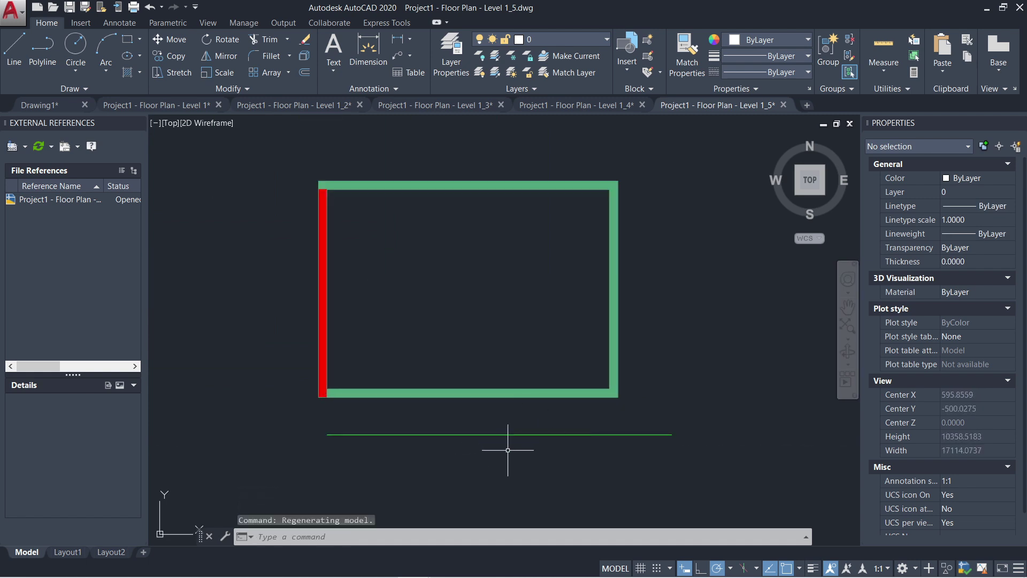
middle_click_drag(531, 451, 494, 451)
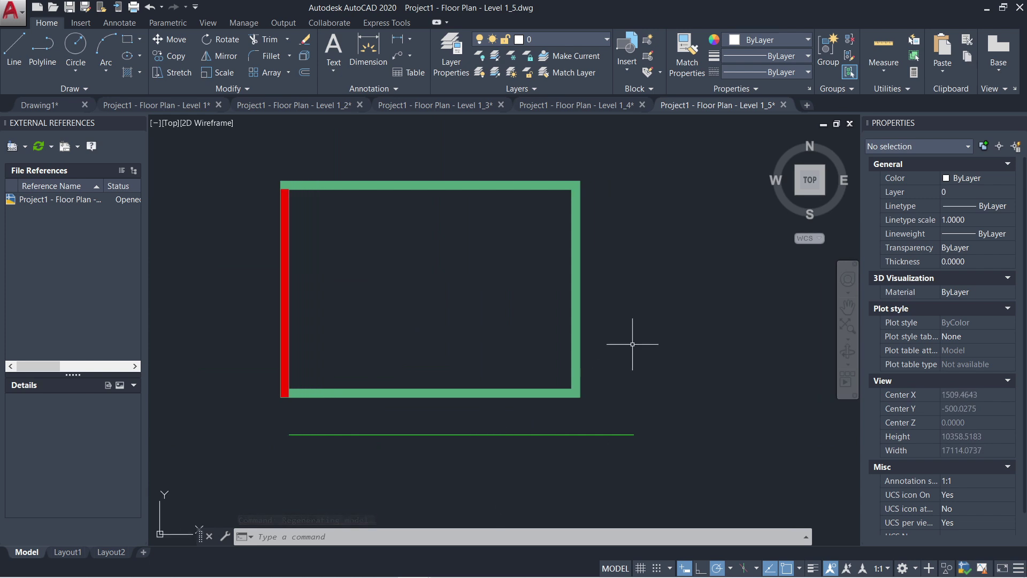
- Confirm PSLTSCALE is 1, then open the Linetype Manager
type("PSLTSCALE")
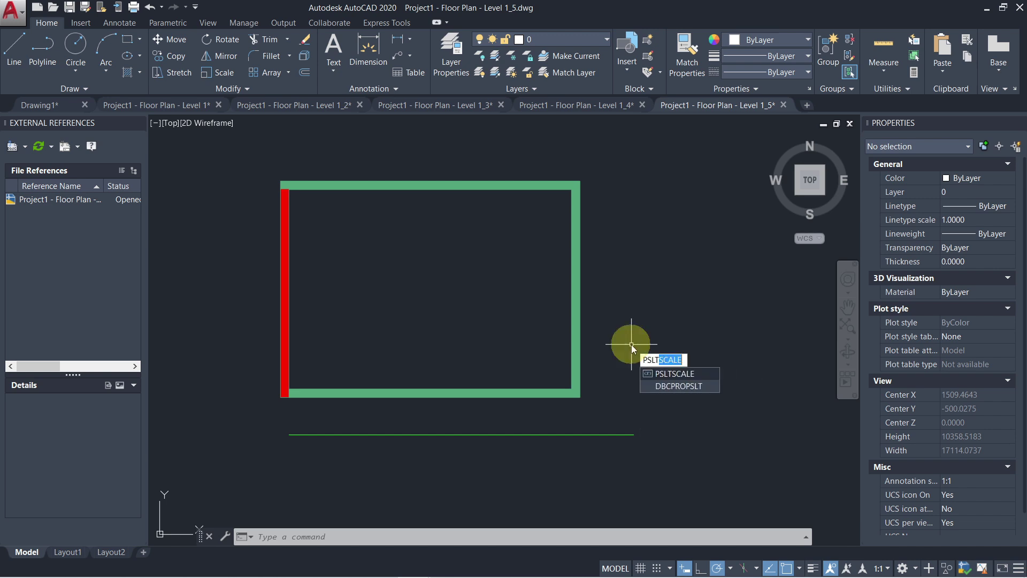
key("Return")
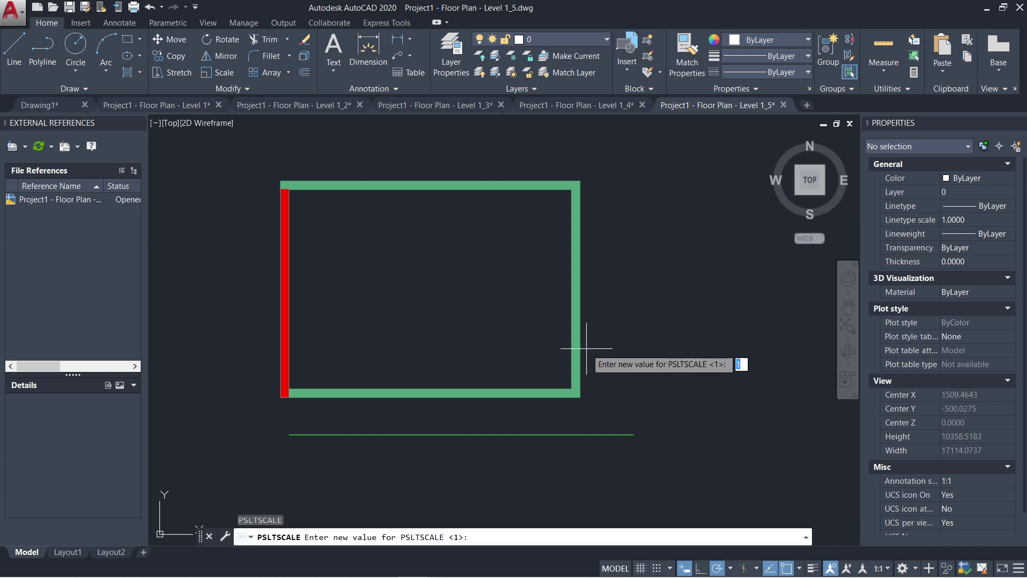
key("Escape")
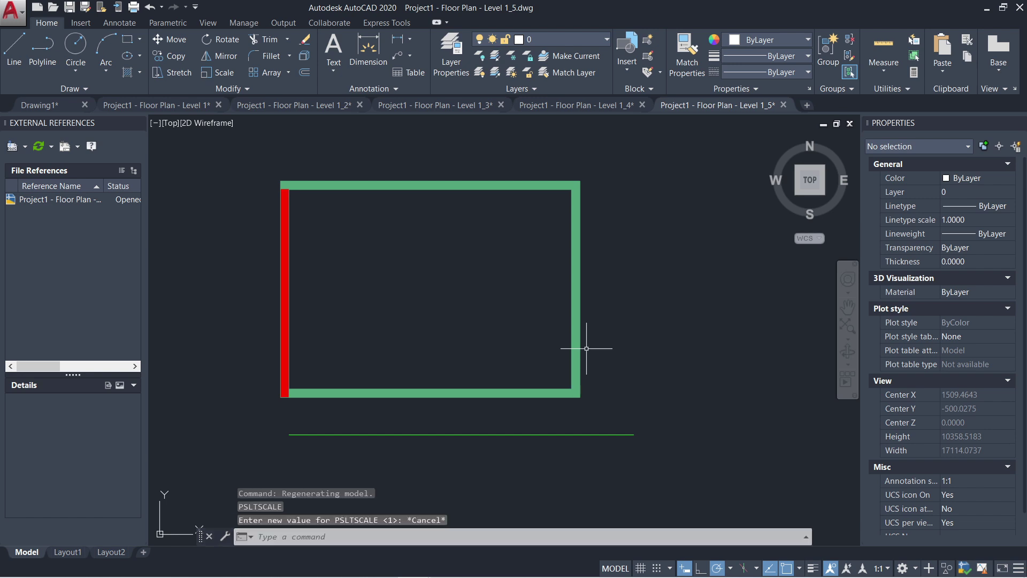
type("li")
key("Return")
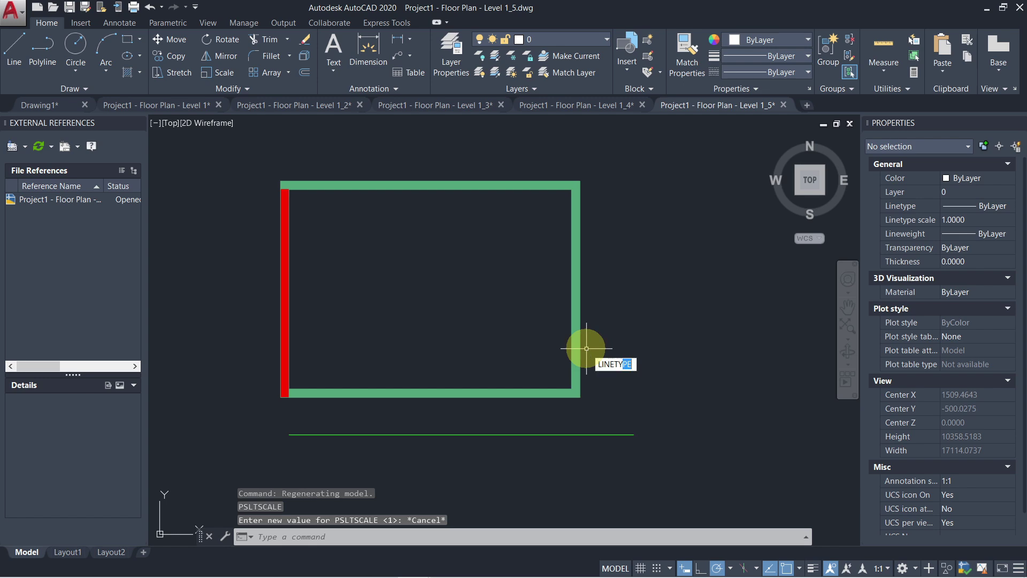
left_click_drag(560, 289, 576, 225)
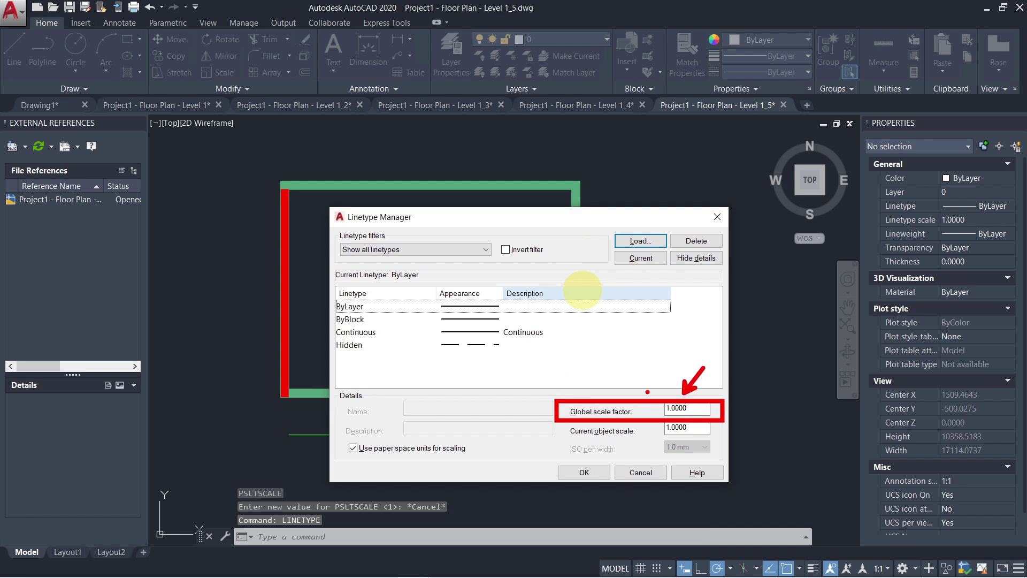
- Close the Linetype Manager, leaving the global scale factor at 1.0000
left_click(584, 473)
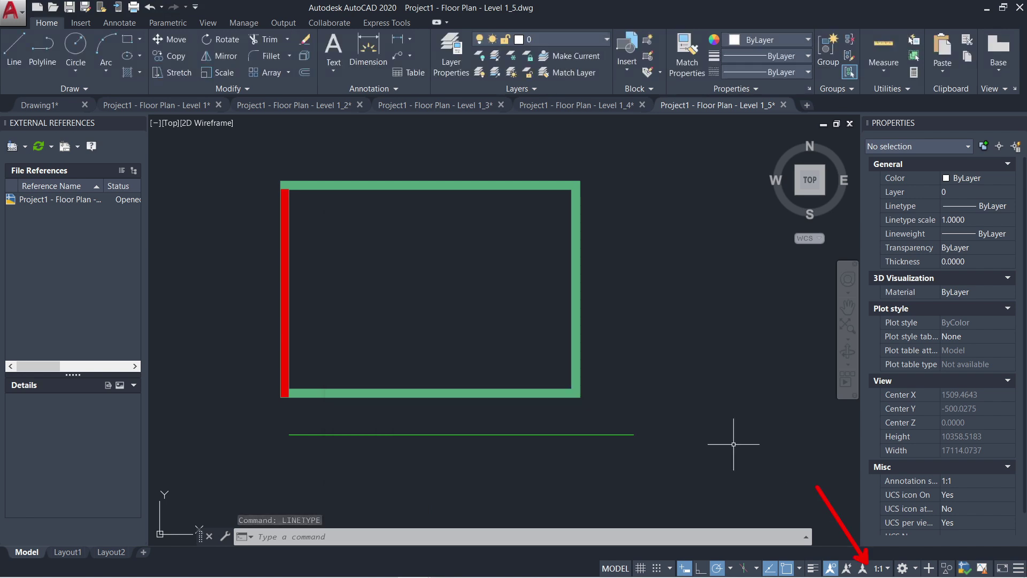
- Create a custom 1:100 scale in the scale list and make it the current annotation scale
left_click(879, 568)
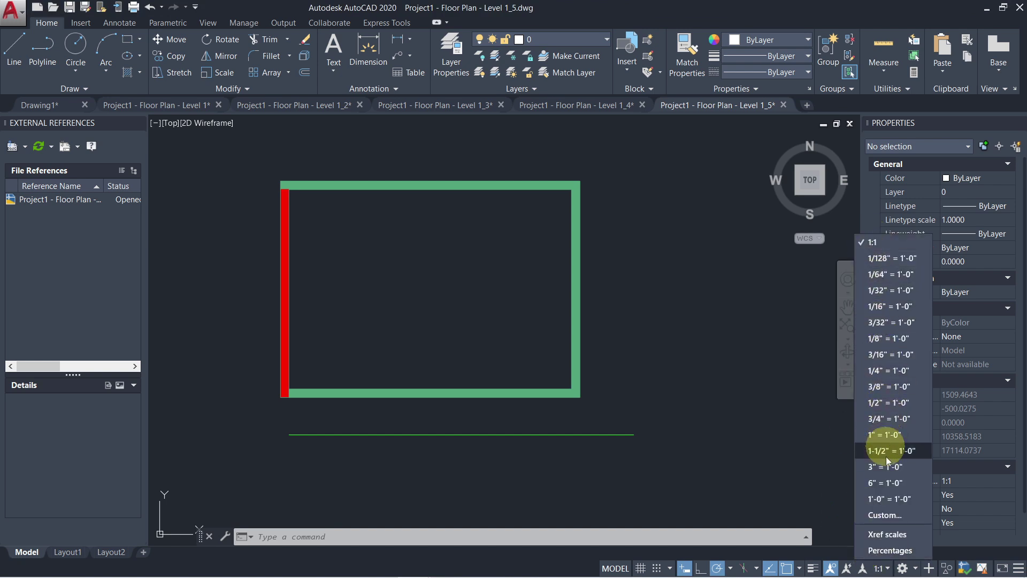
left_click(886, 514)
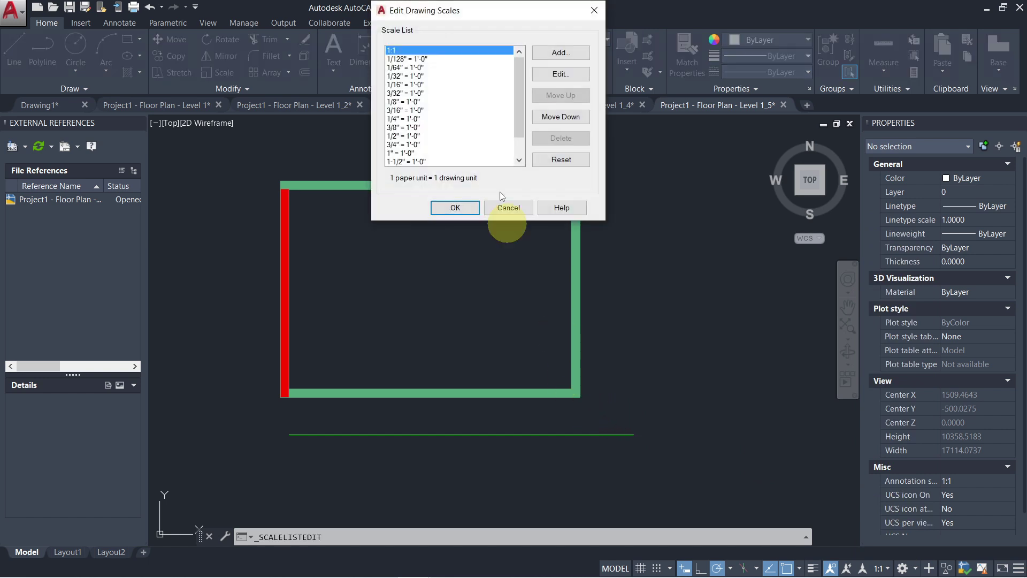
left_click(547, 56)
type("1")
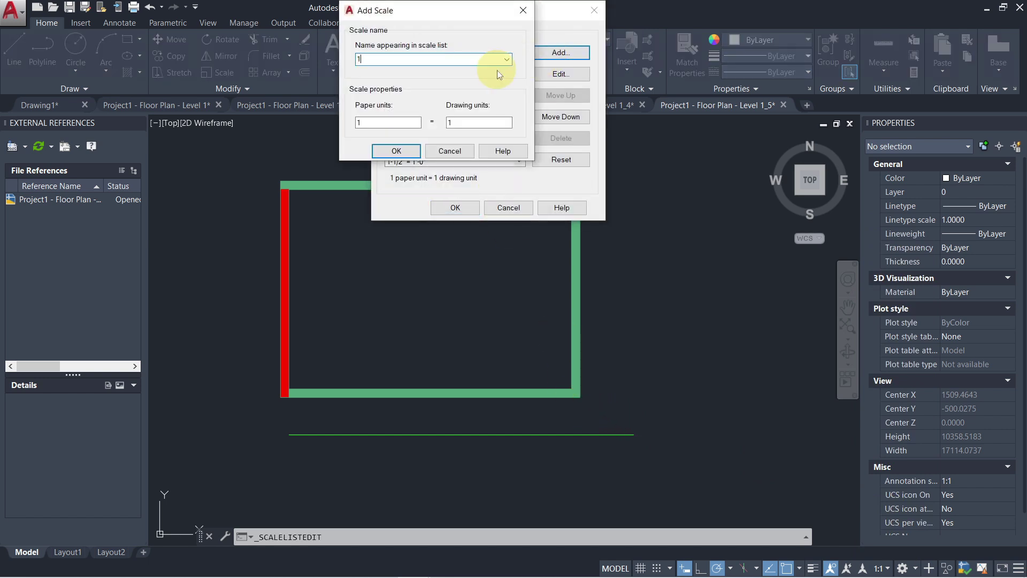
type(":100")
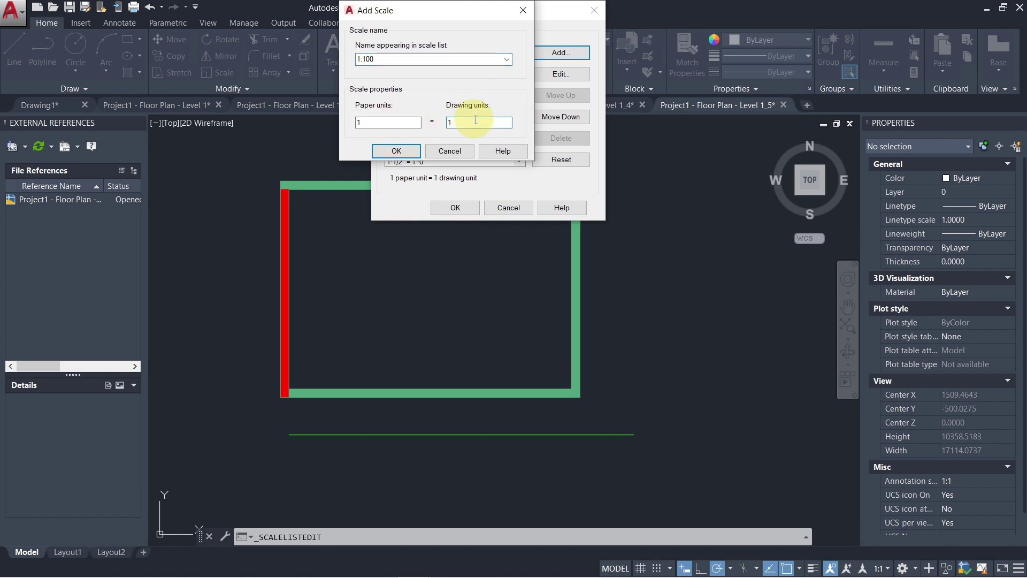
left_click(396, 151)
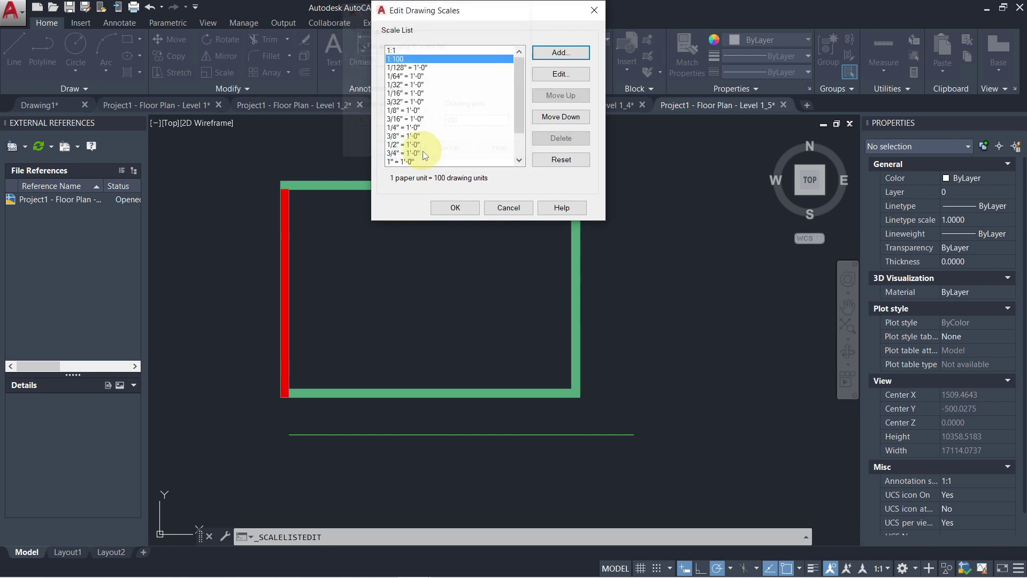
left_click(453, 208)
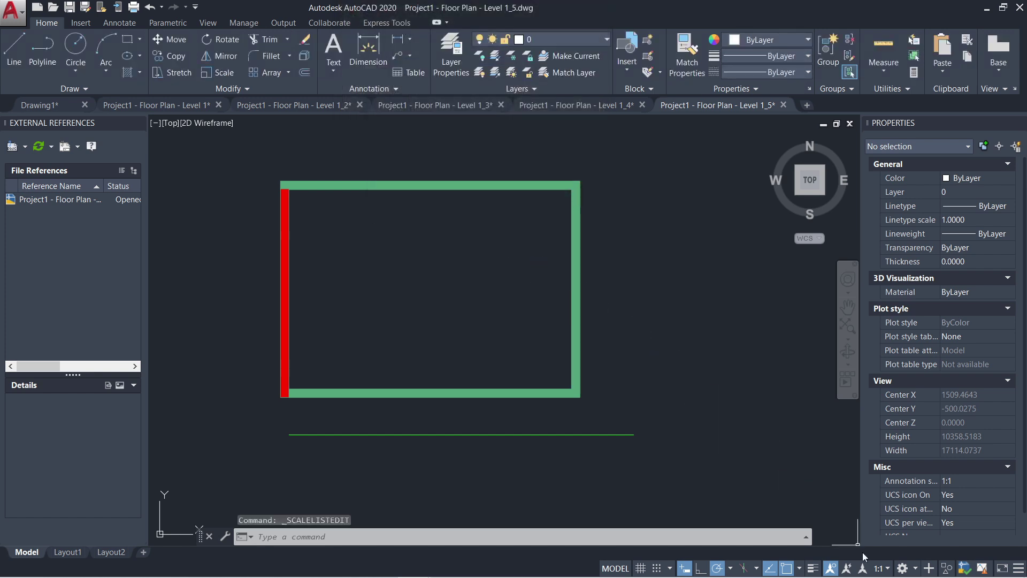
left_click(869, 568)
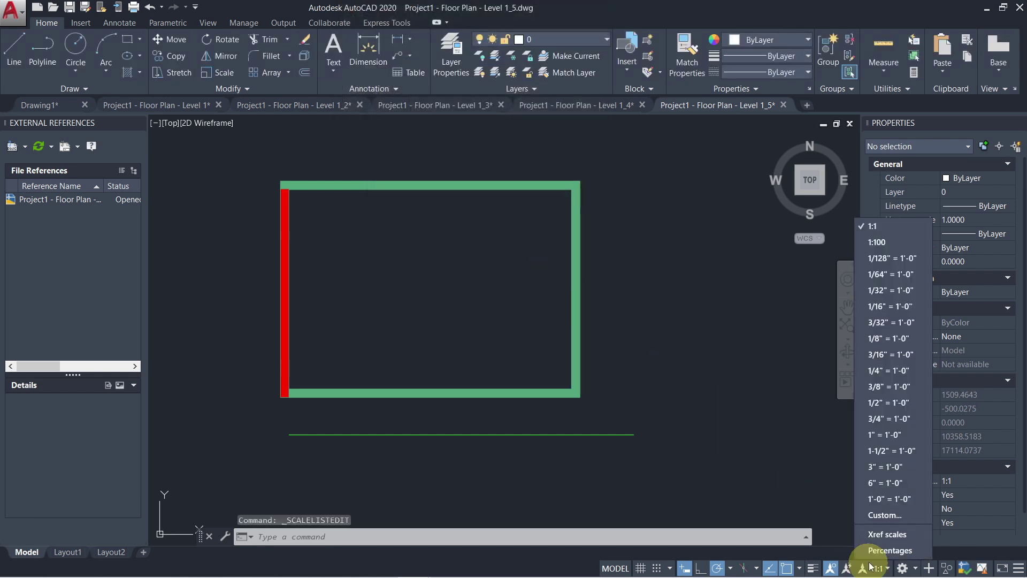
left_click(889, 243)
- Run REGEN so the bottom line redraws as dashes at 1:100
type("re")
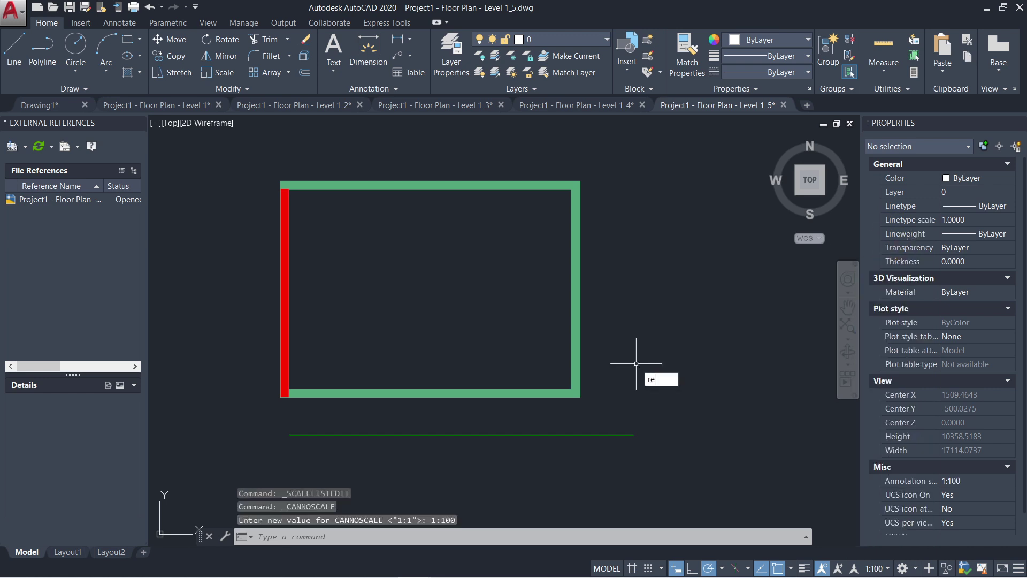
key("Return")
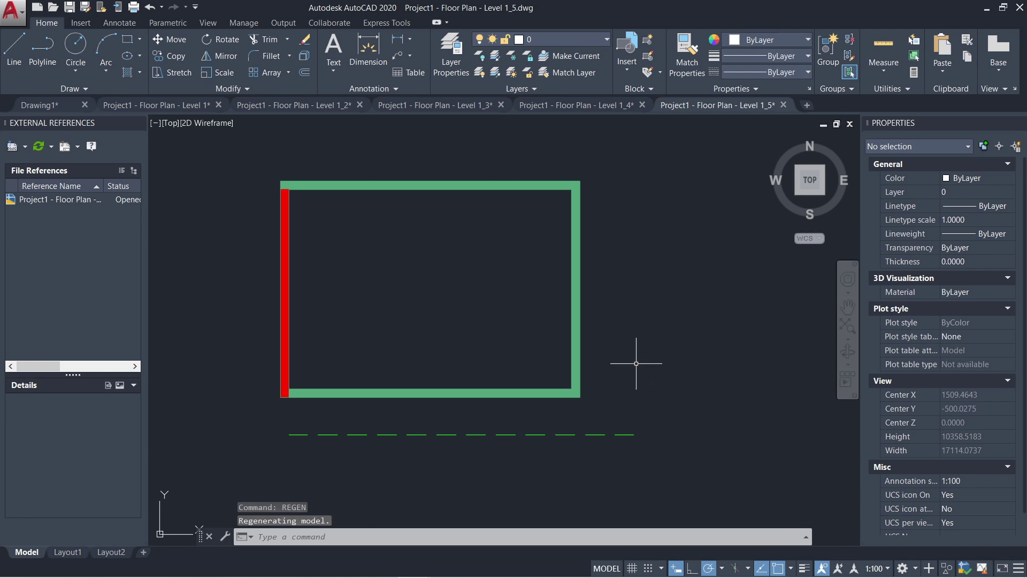